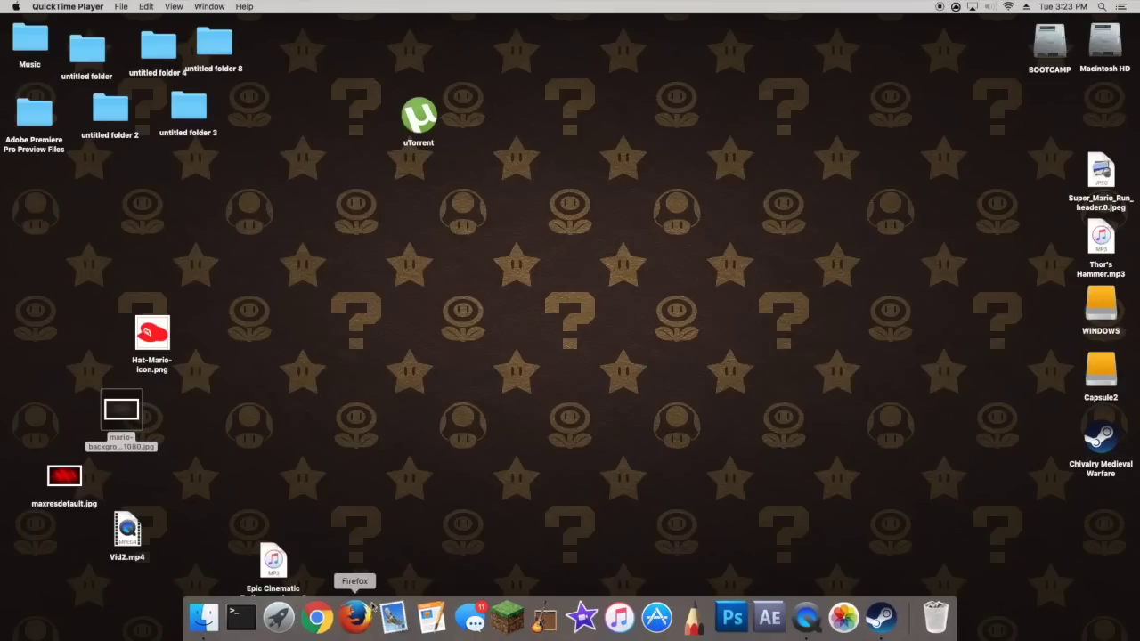
Step: Launch Chrome and go to luniserver.com
click(321, 613)
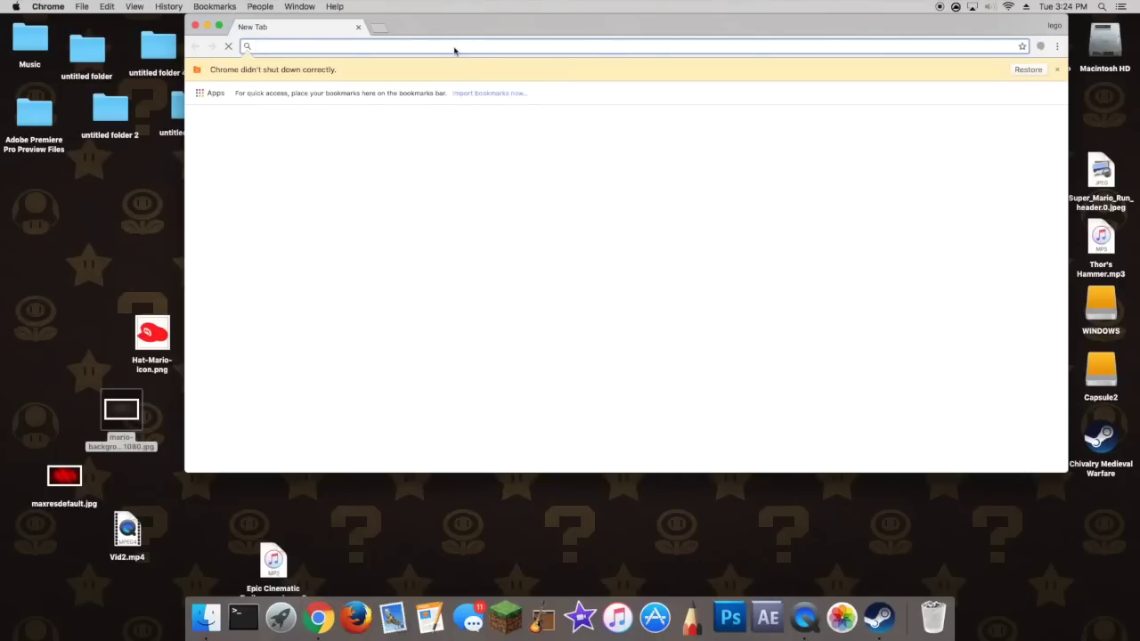
text(.)
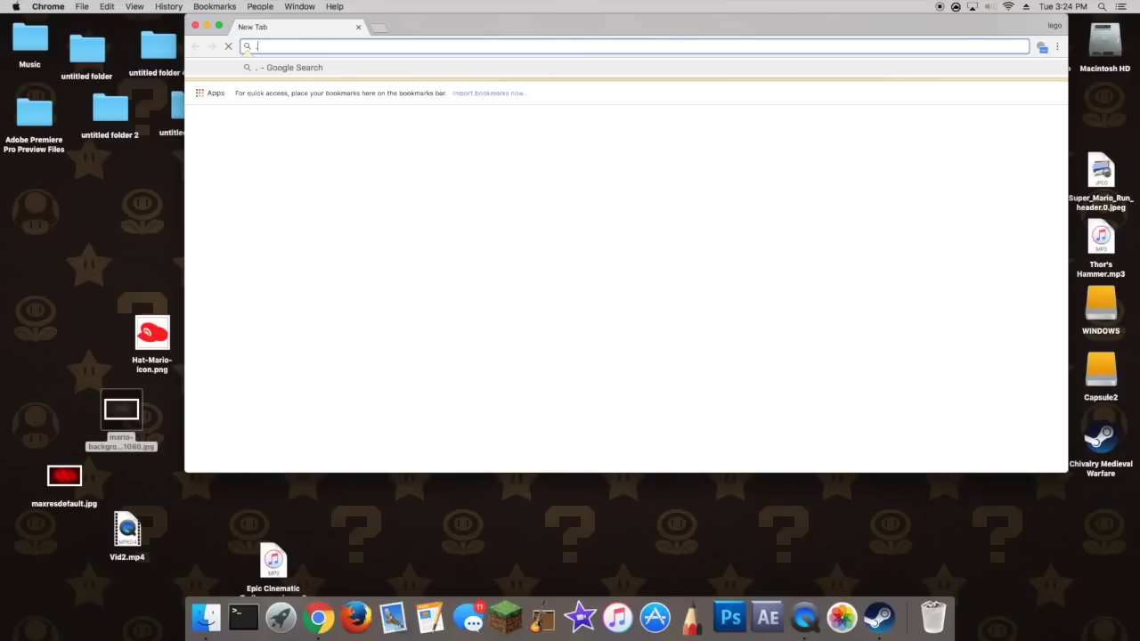
text(uniser)
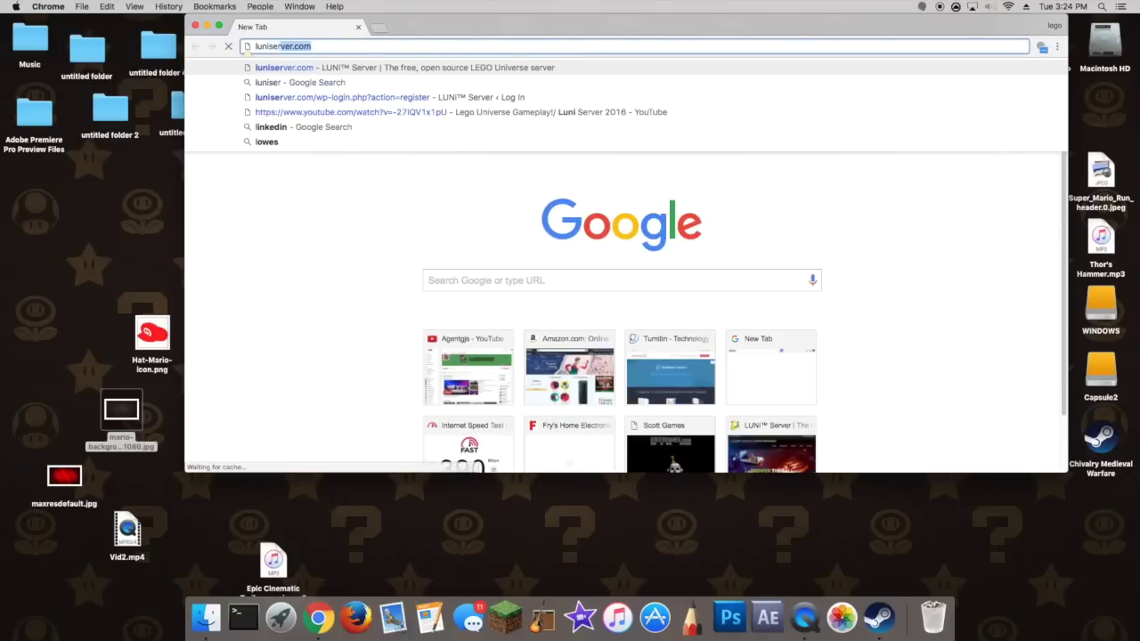
text(ver.com)
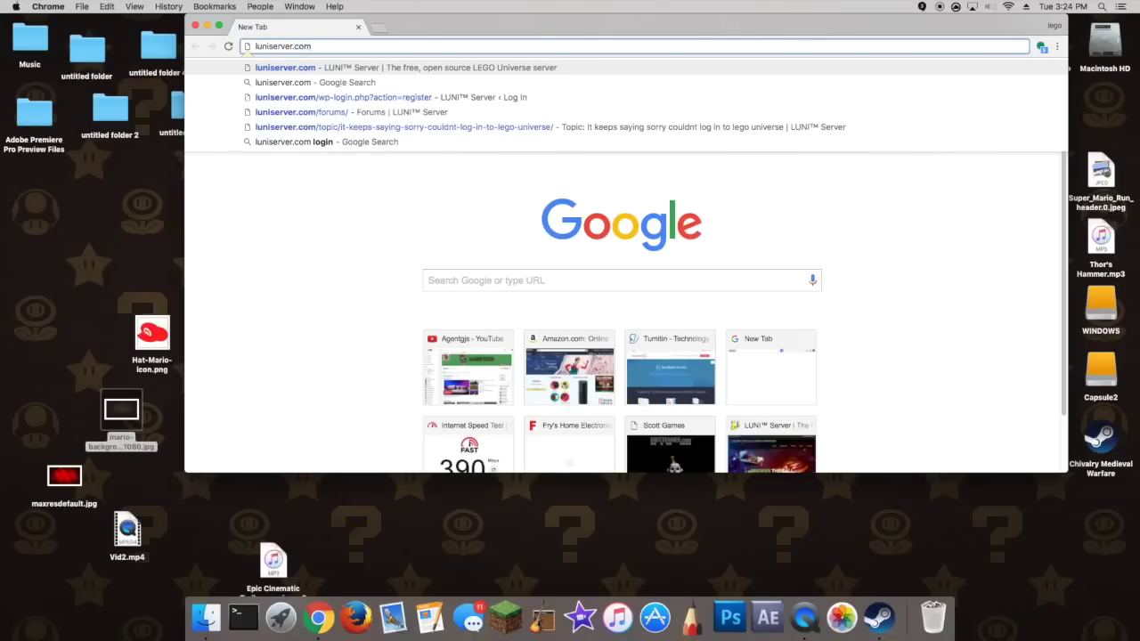
key(Return)
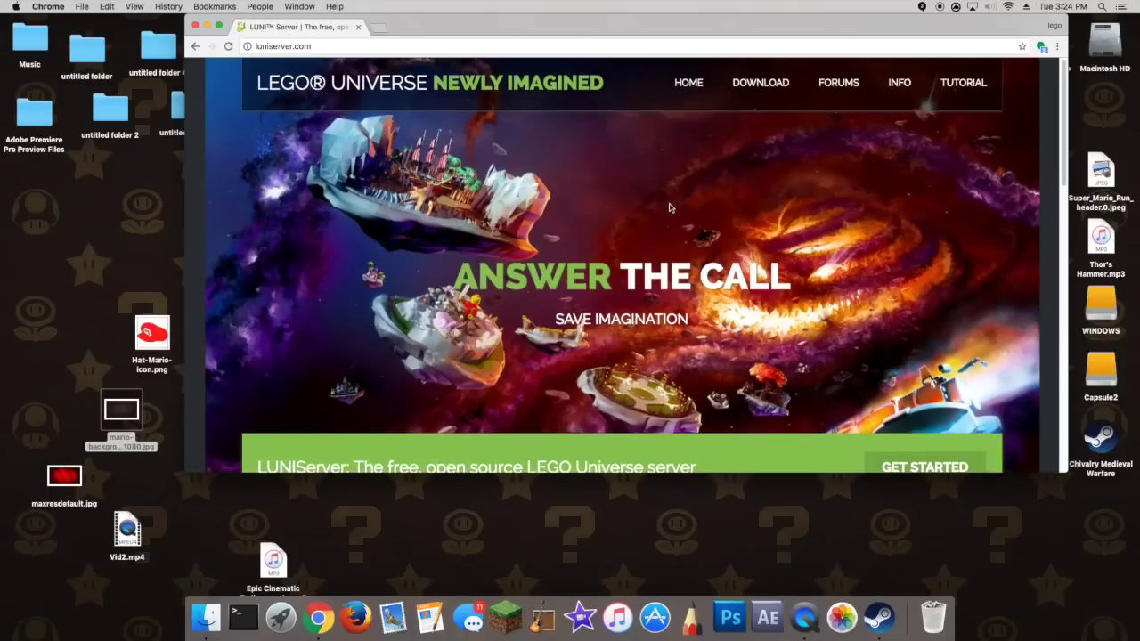
Step: Download the compressed torrent file of the recommended "Nexus 2" client from the site's Download page
scroll(669, 208, down, 3)
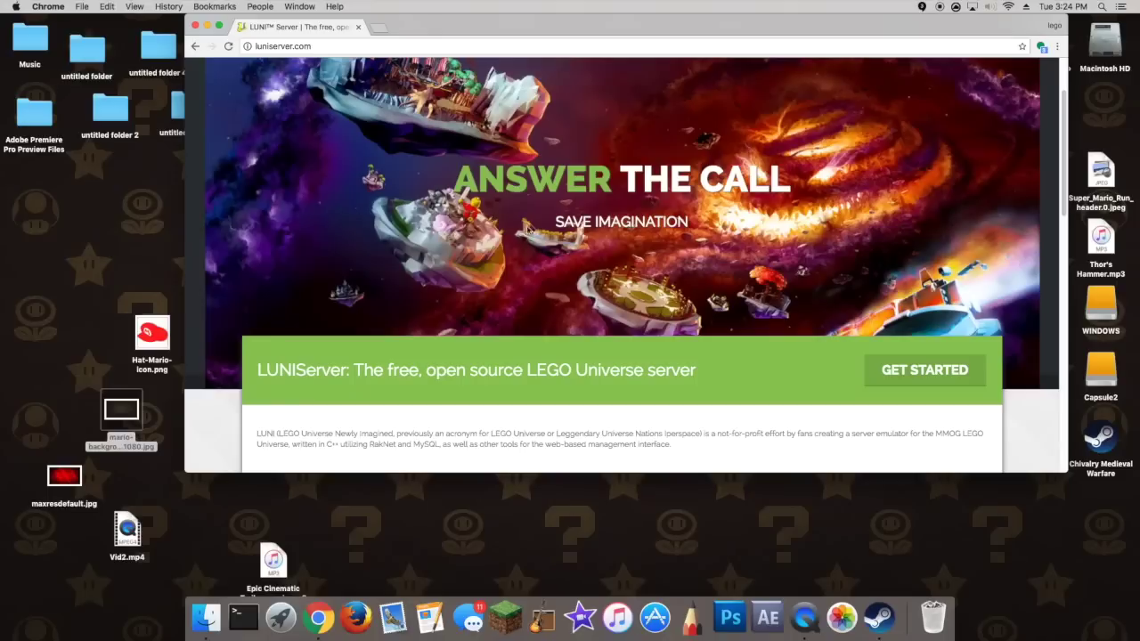
scroll(560, 248, up, 3)
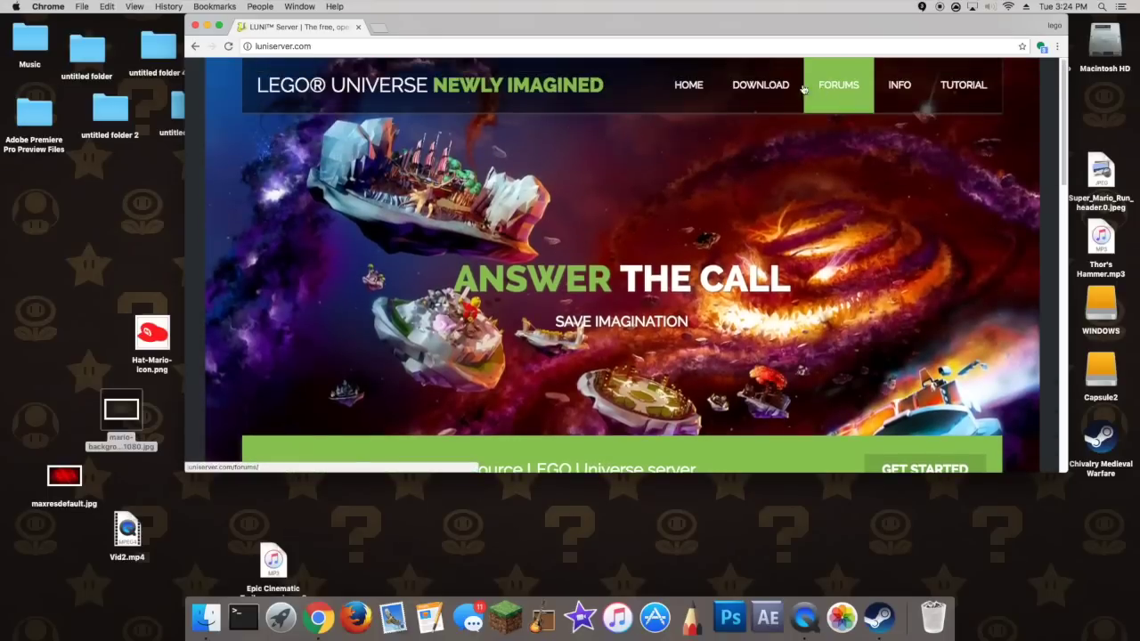
mouse_move(762, 84)
click(762, 85)
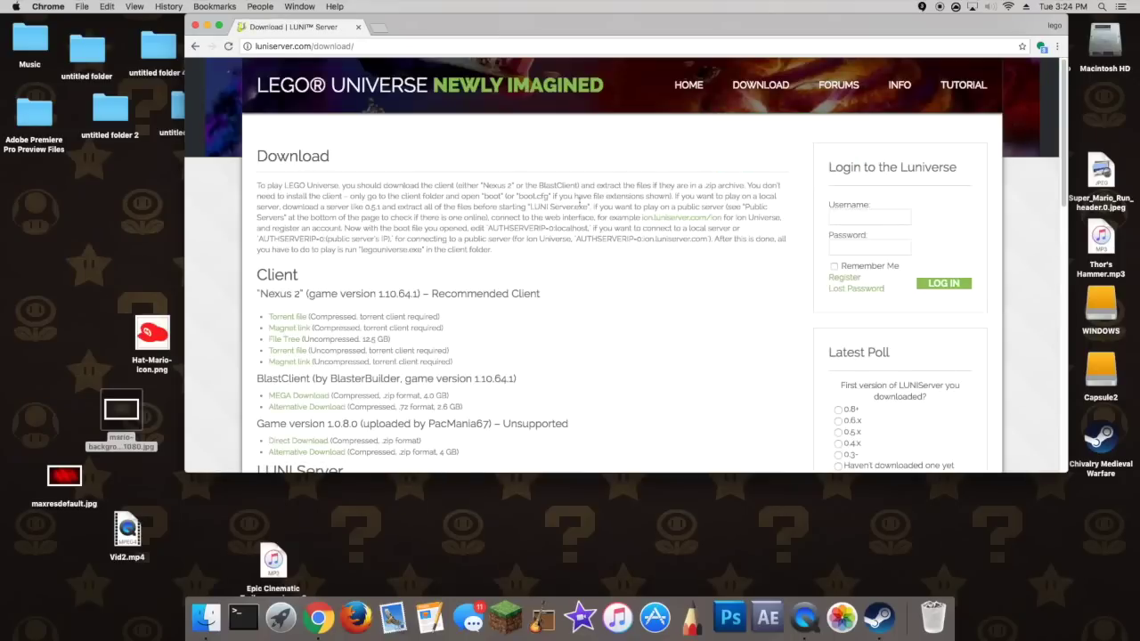
scroll(425, 272, down, 1)
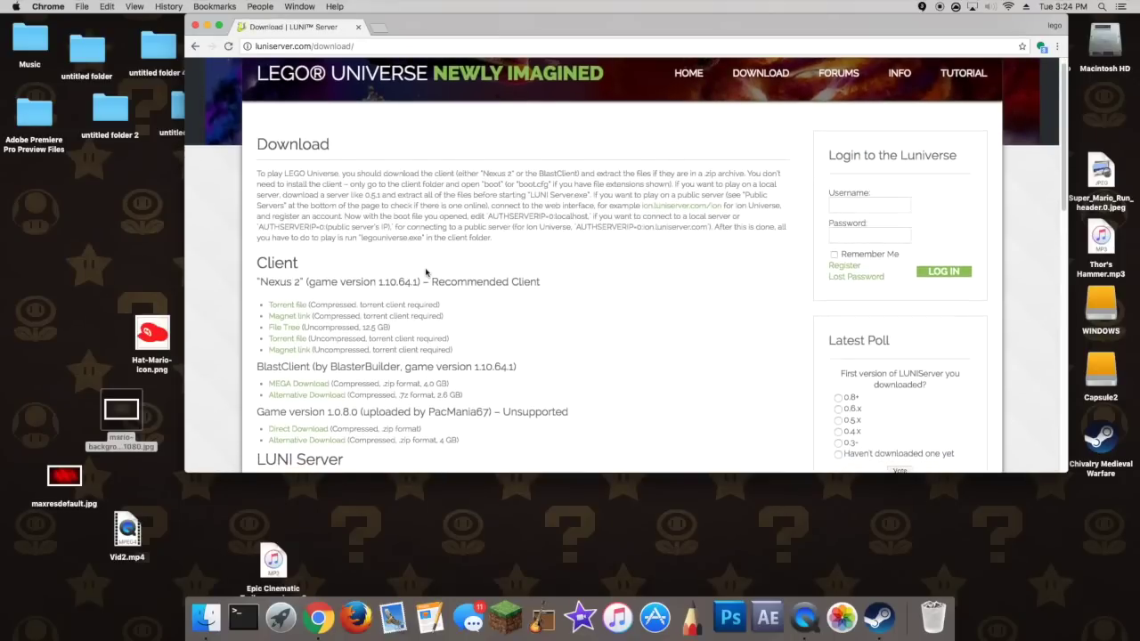
scroll(294, 298, down, 1)
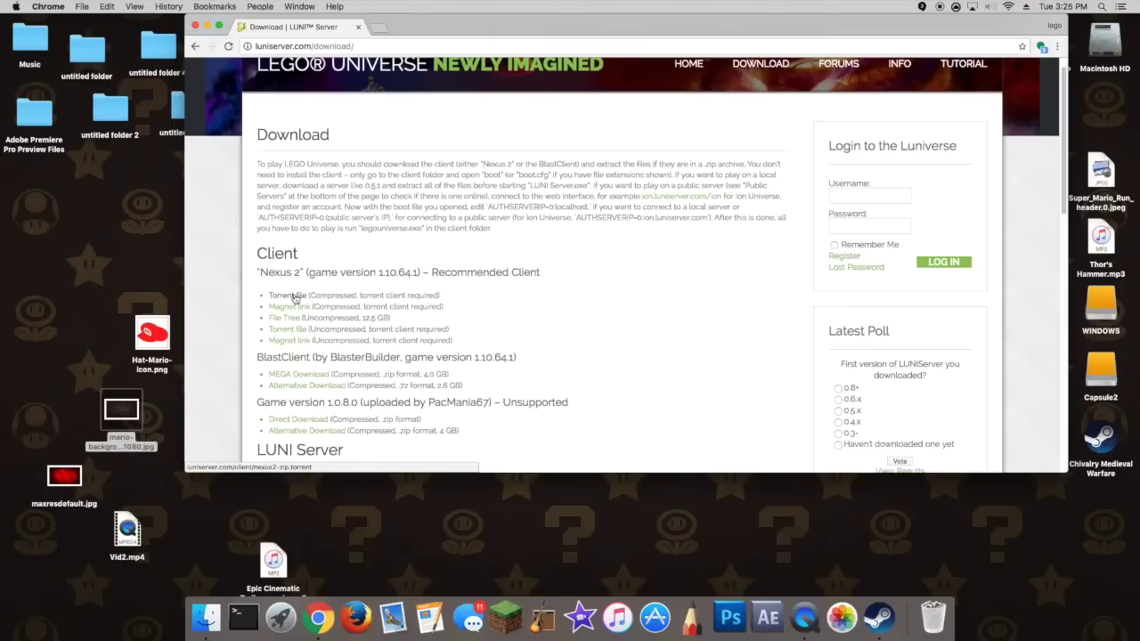
click(292, 296)
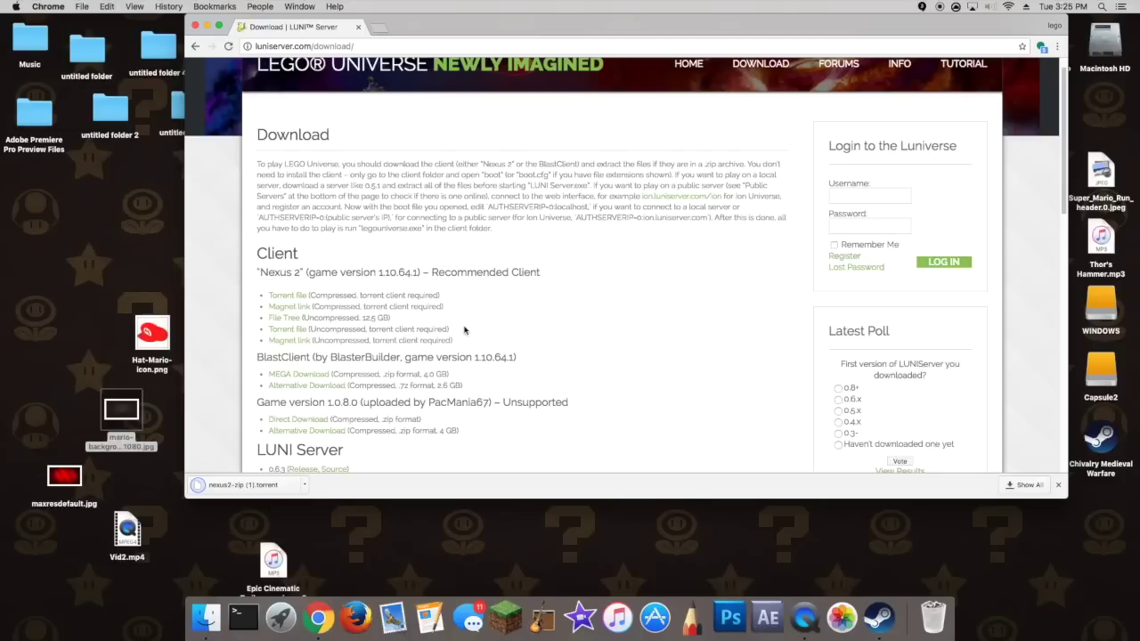
Step: Search for "u torrent" in a new browser tab and open the official µTorrent website
drag(484, 18, 600, 18)
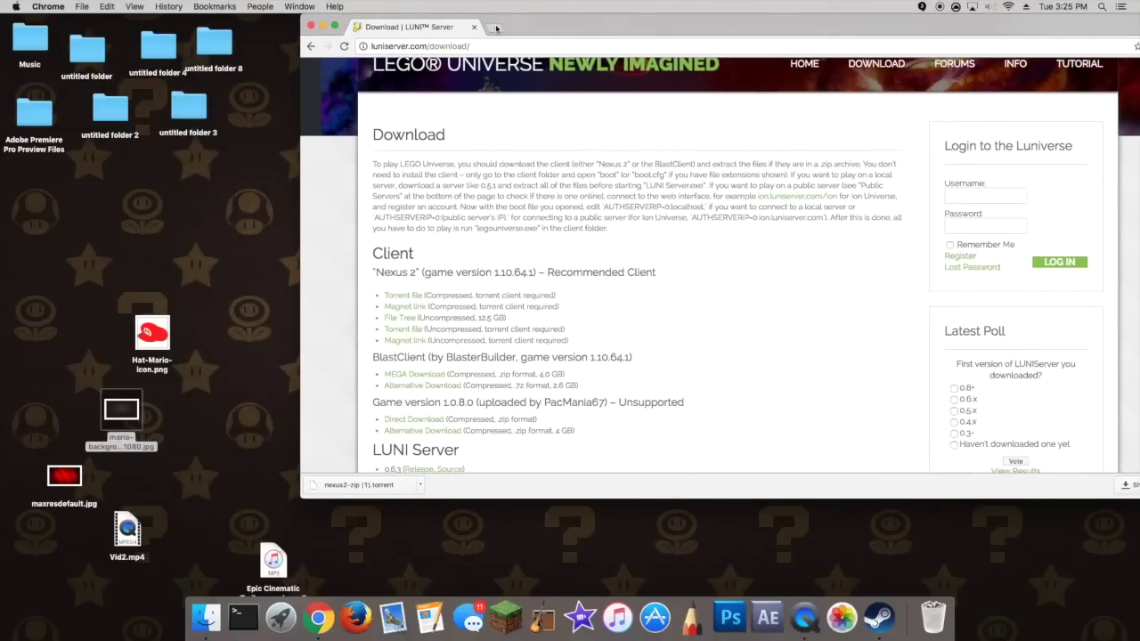
click(495, 28)
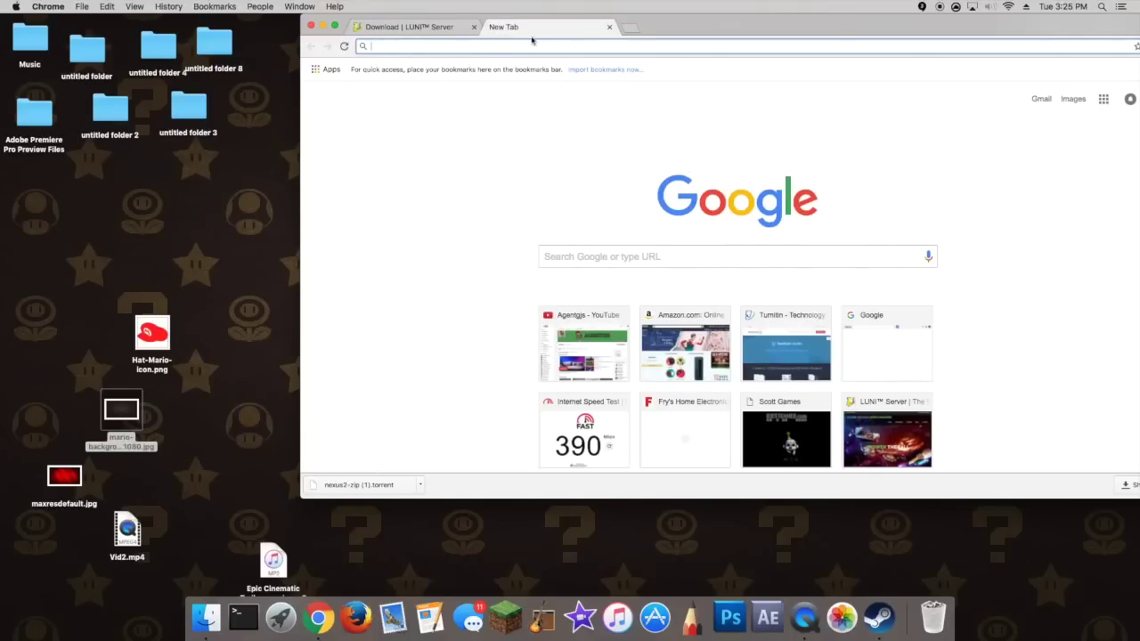
drag(679, 22, 619, 36)
text(u torrent)
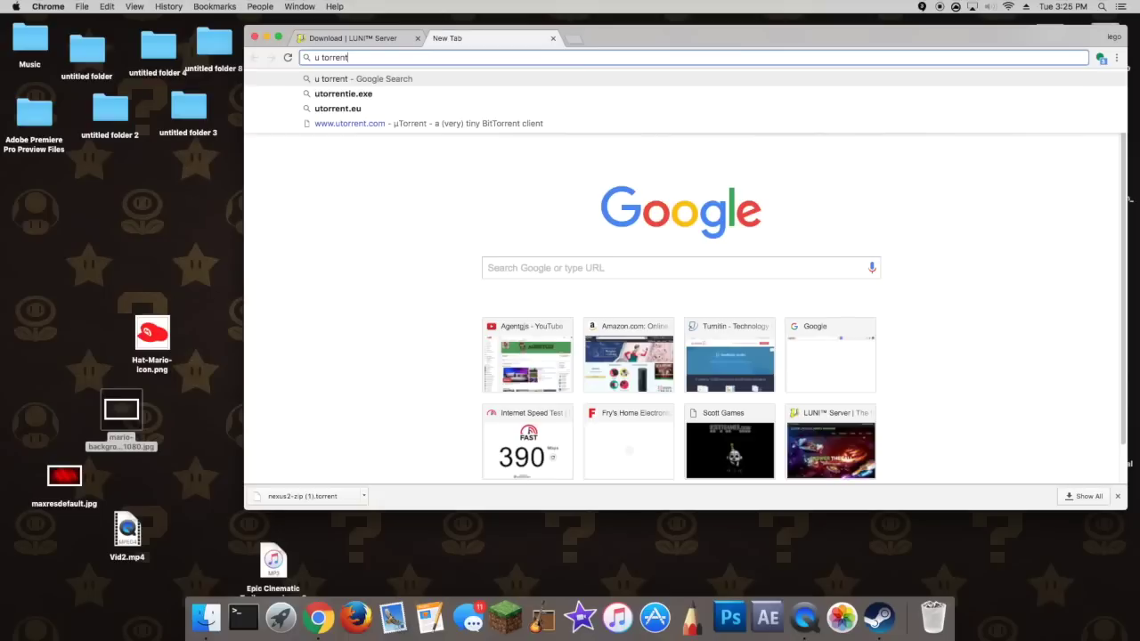
key(Return)
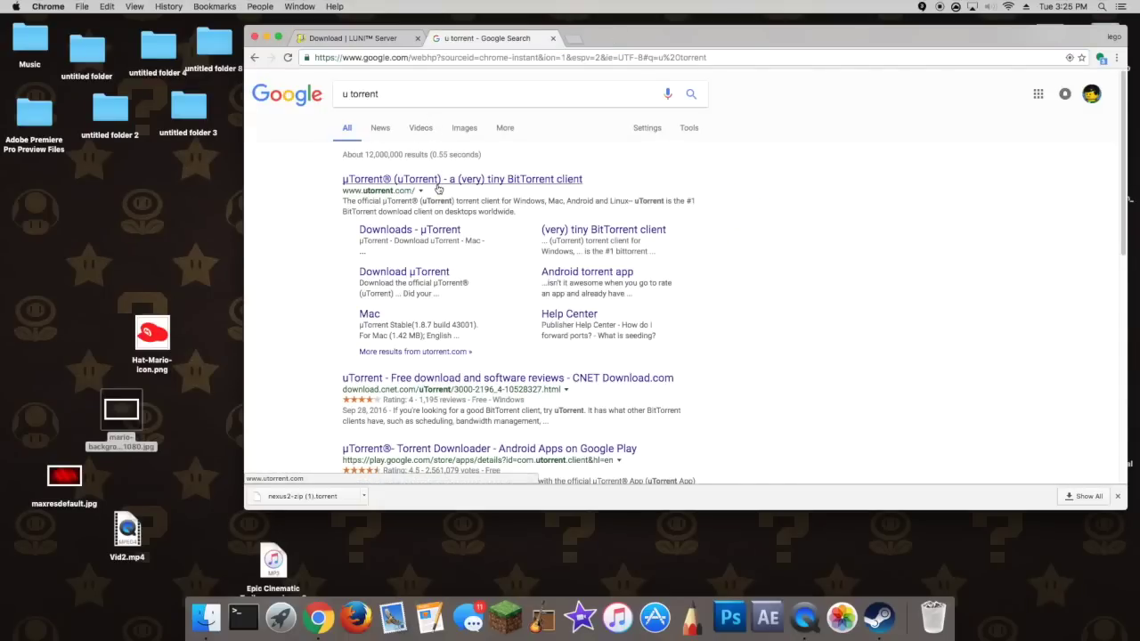
click(439, 183)
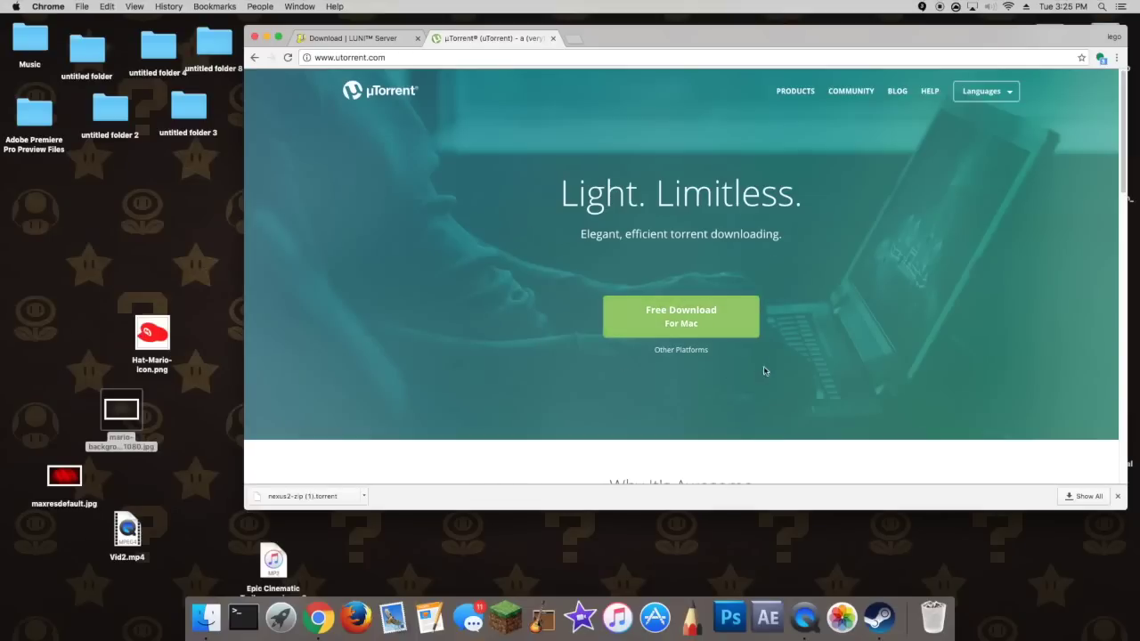
Step: View µTorrent's downloads for other platforms and show the Windows download page
click(691, 350)
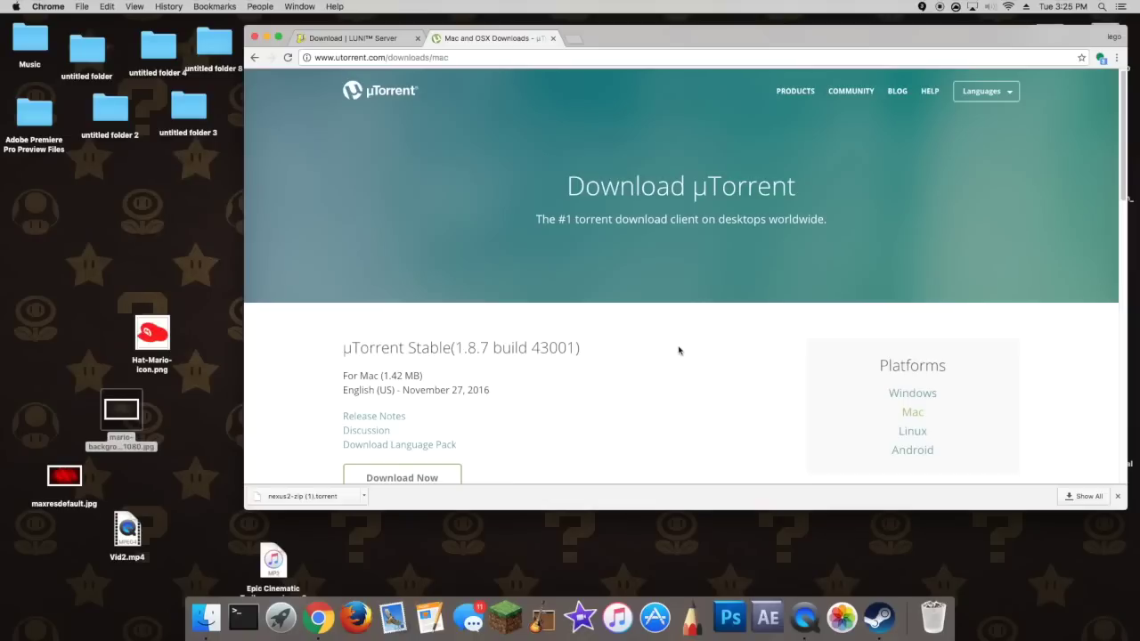
scroll(678, 350, down, 1)
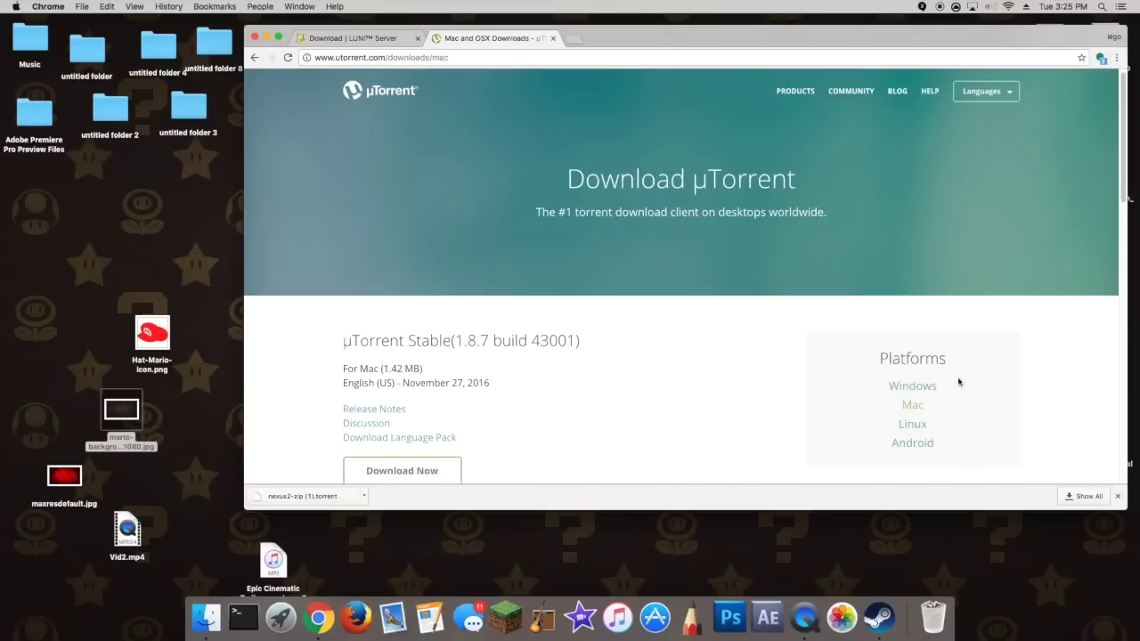
click(892, 387)
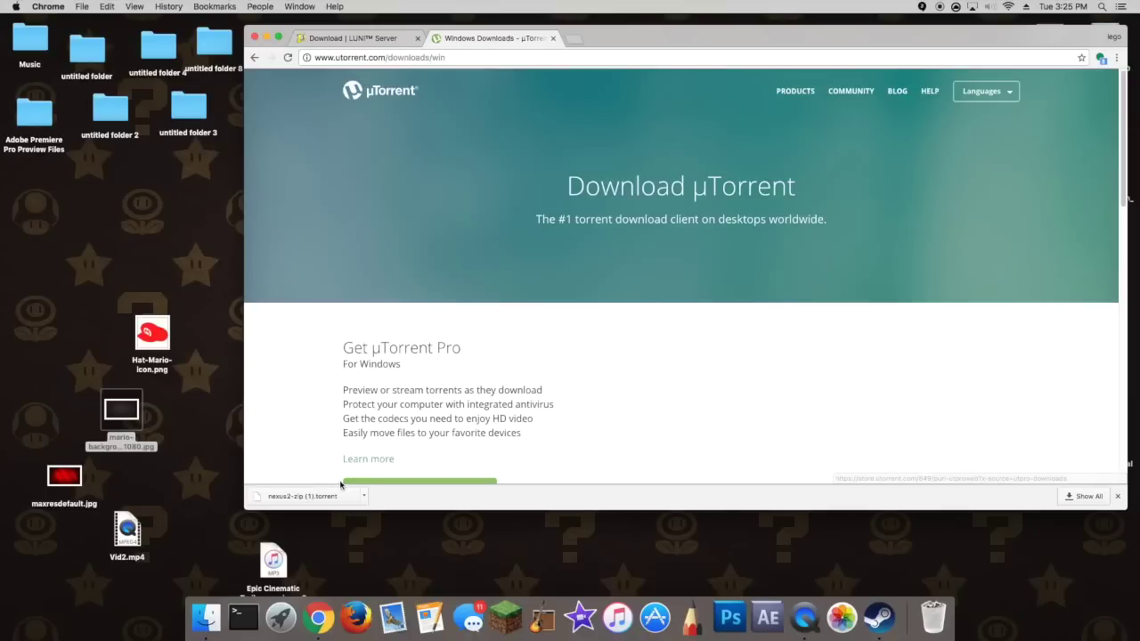
drag(616, 41, 702, 65)
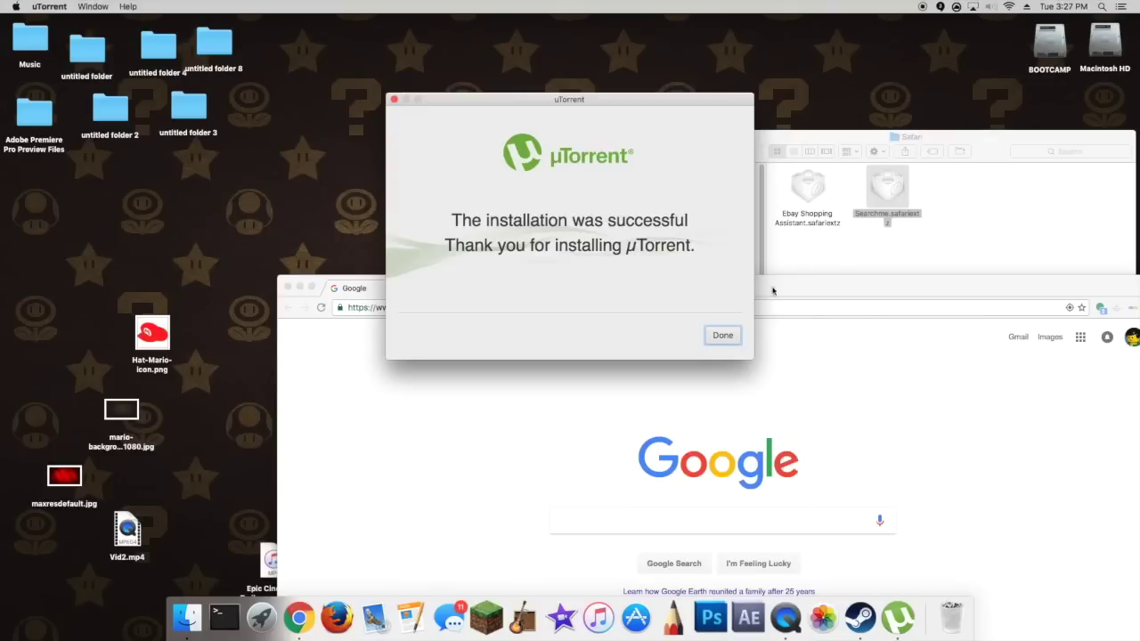
Step: Finish the µTorrent installer, close the leftover browser window and bring the µTorrent window to the front
click(723, 335)
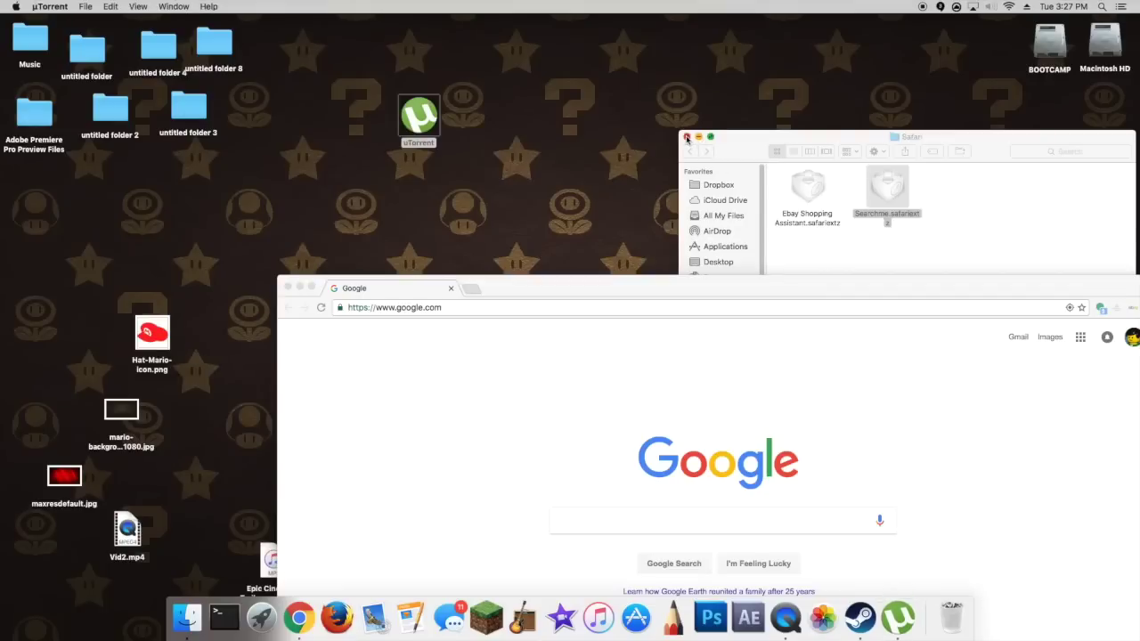
drag(798, 290, 1011, 22)
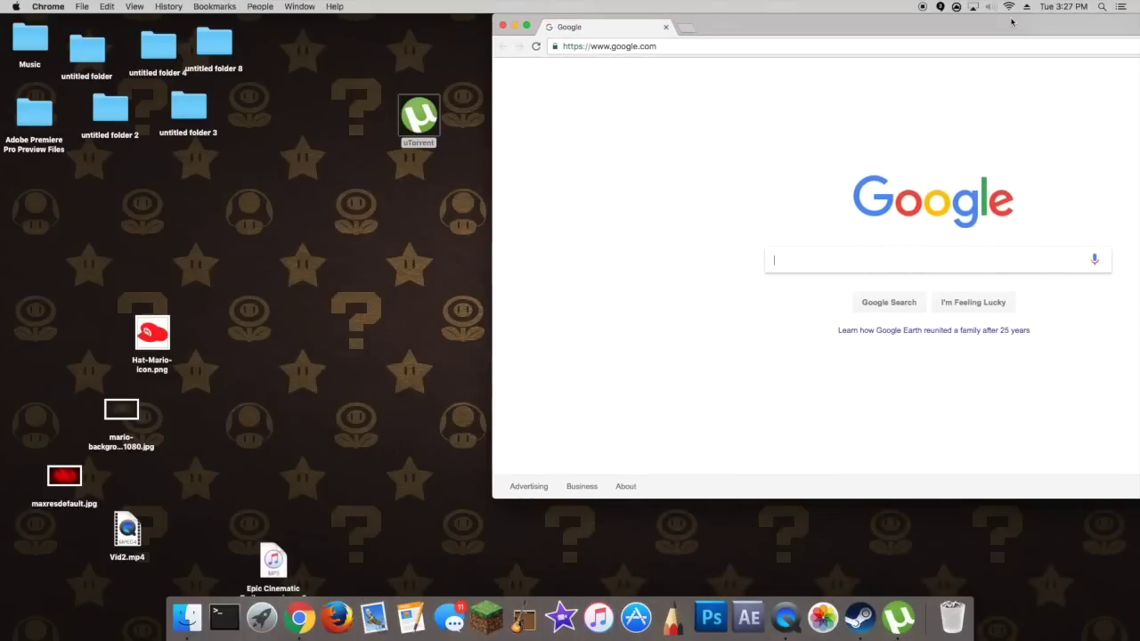
click(504, 25)
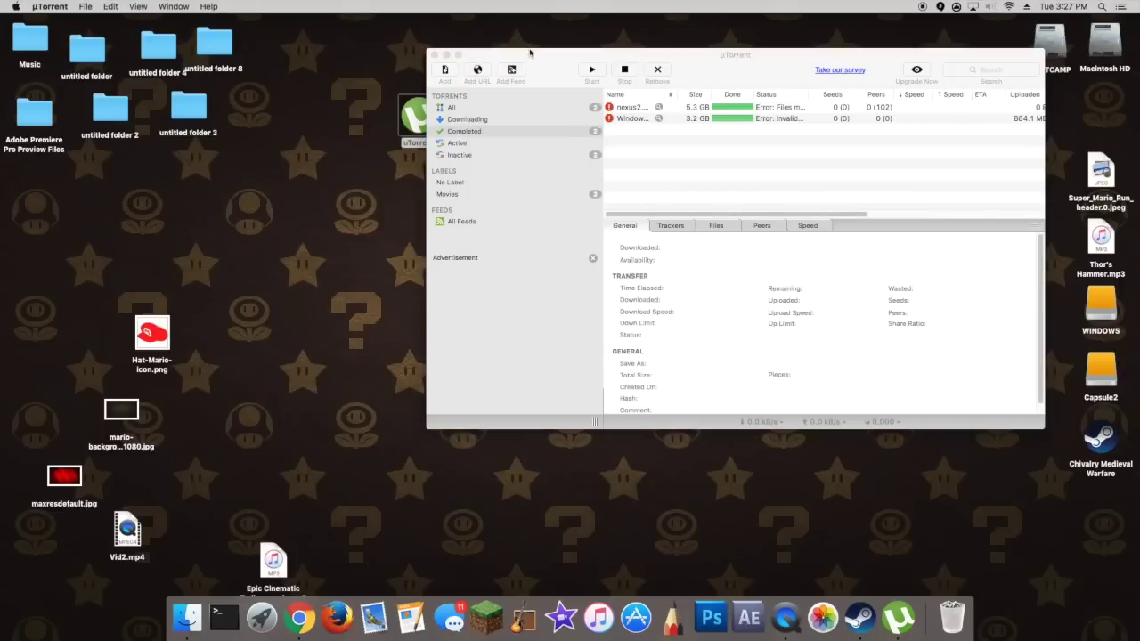
click(531, 57)
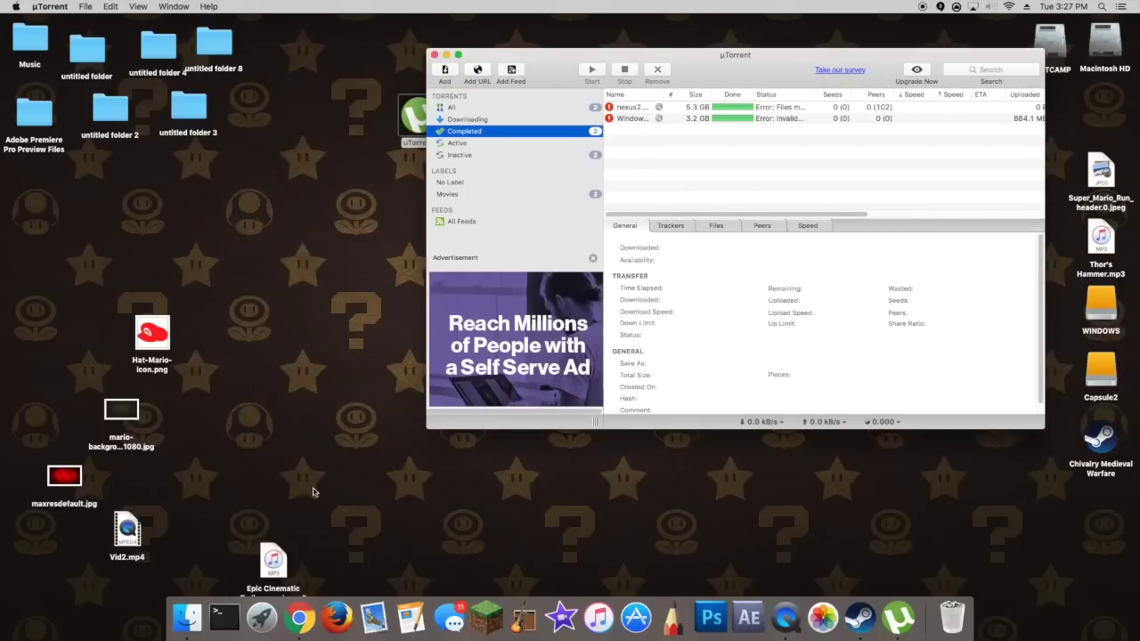
Step: Switch to Chrome, open the list of downloaded files, and confirm adding the Nexus 2 torrent in µTorrent
click(300, 617)
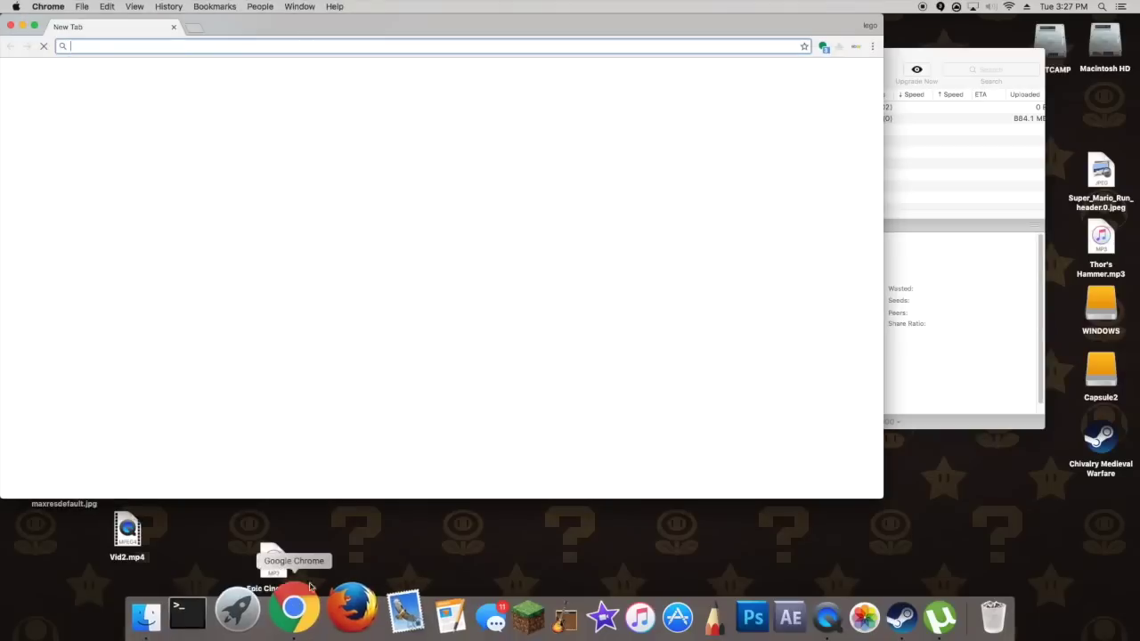
drag(395, 33, 299, 48)
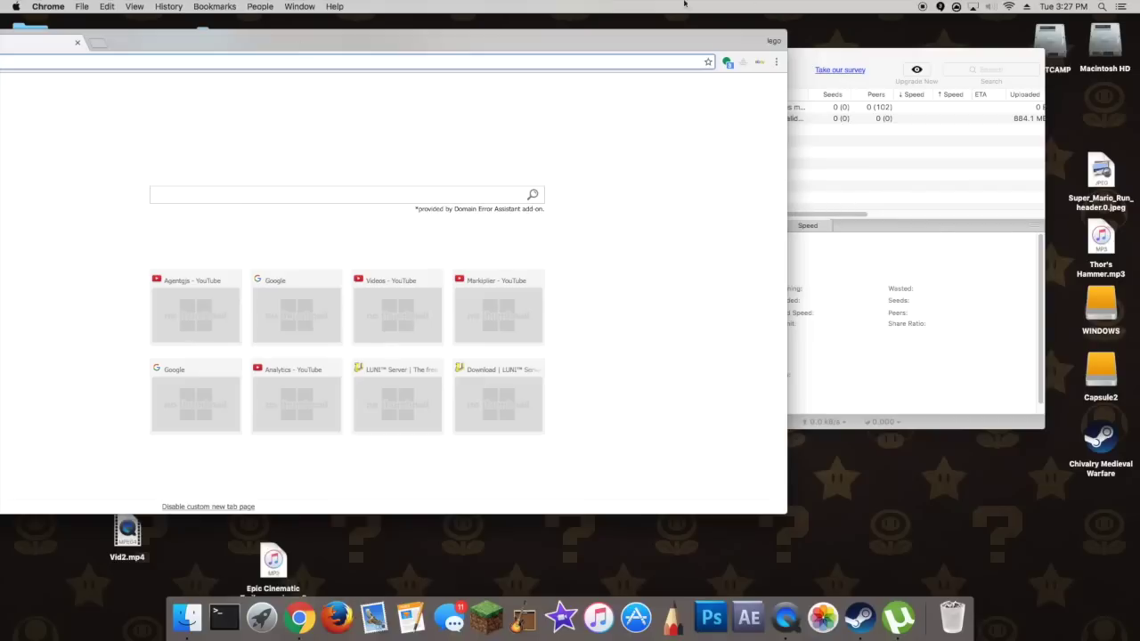
click(774, 61)
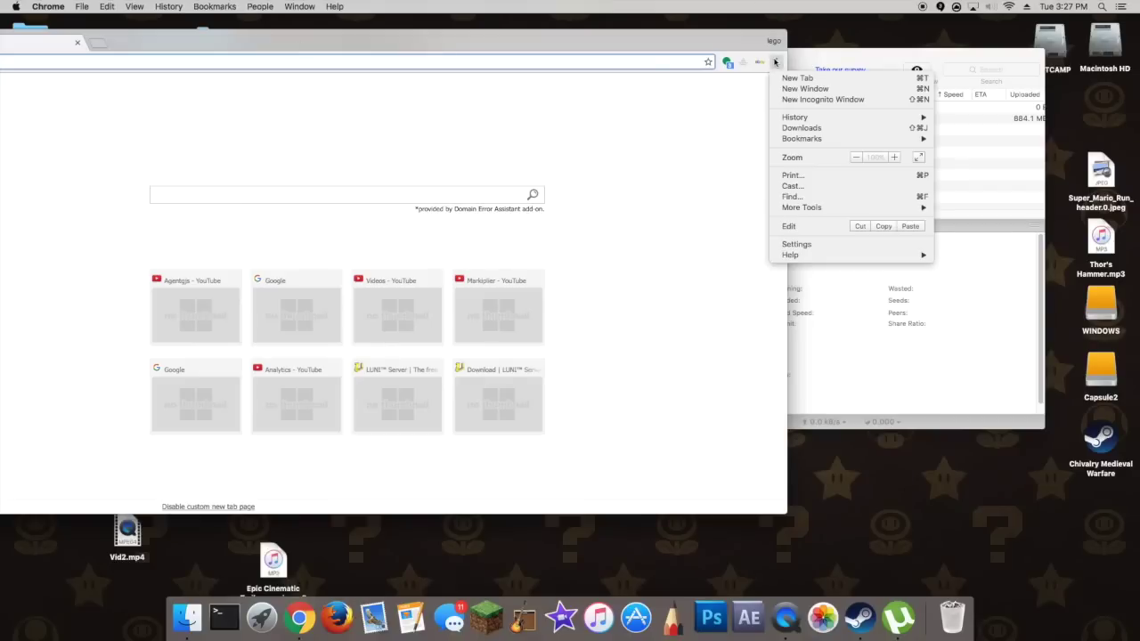
click(804, 128)
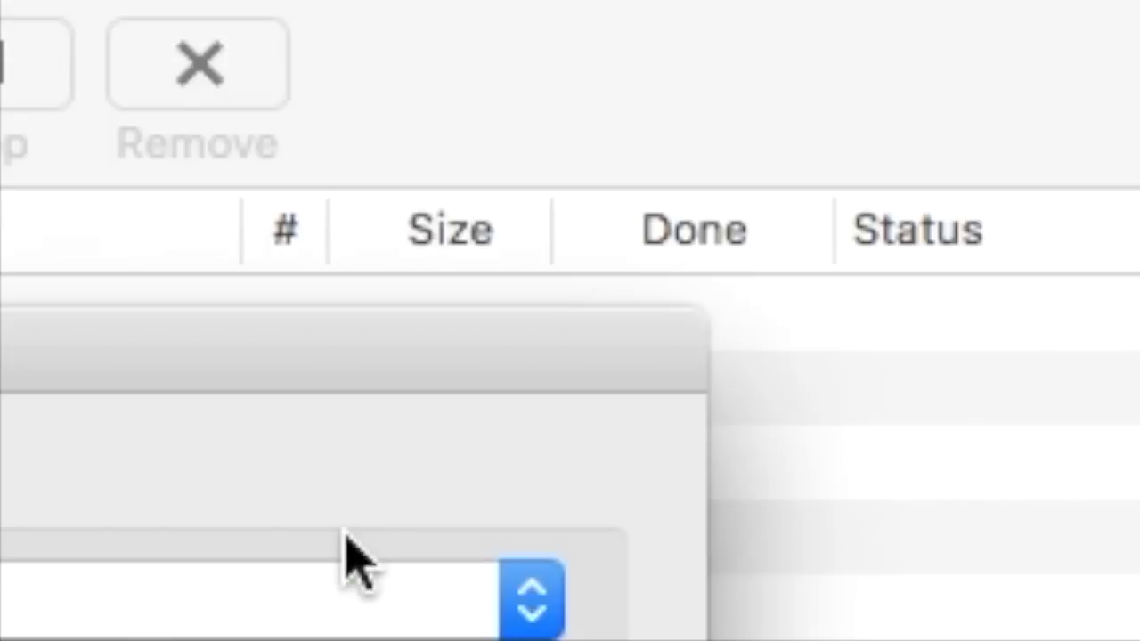
key(Return)
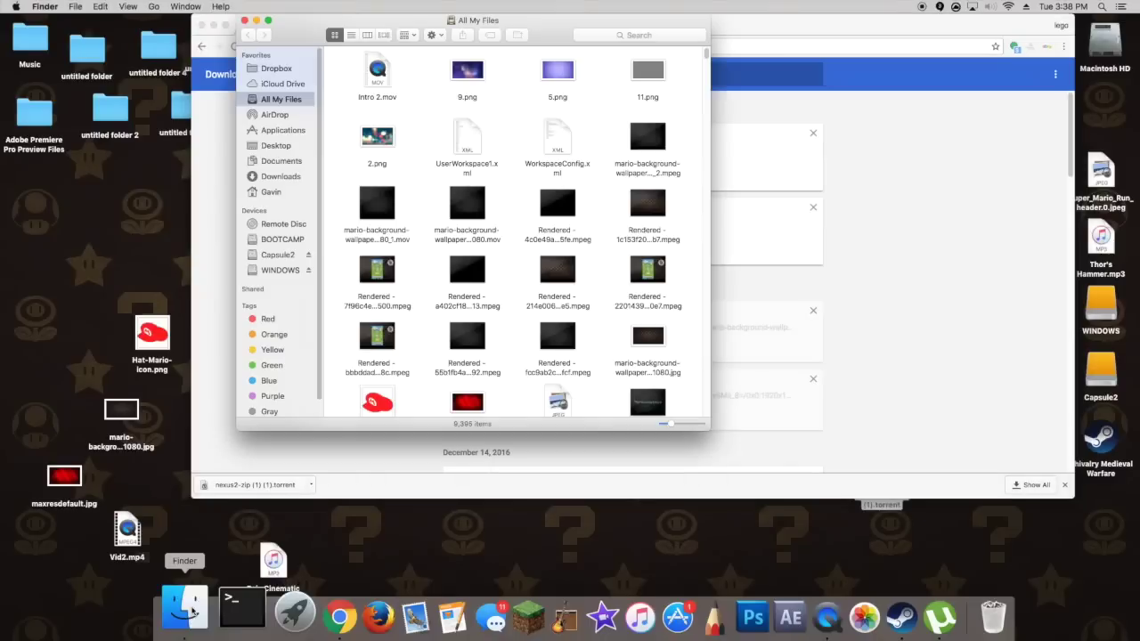
Step: In Finder, extract nexus2.zip on the Capsule2 drive
click(289, 255)
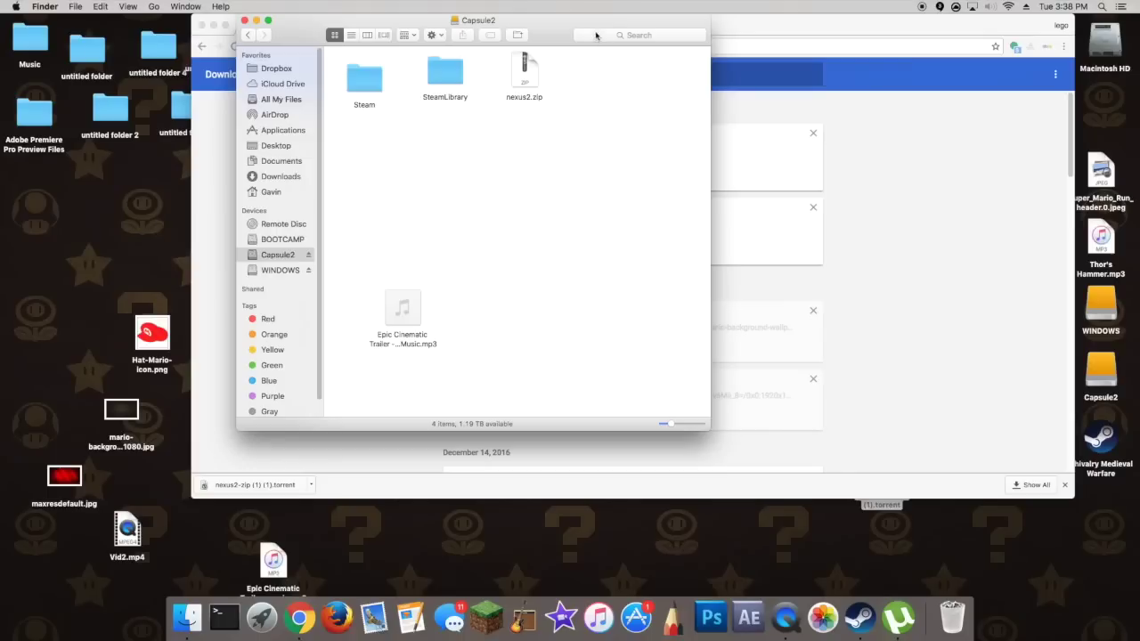
drag(529, 78, 539, 258)
double_click(539, 254)
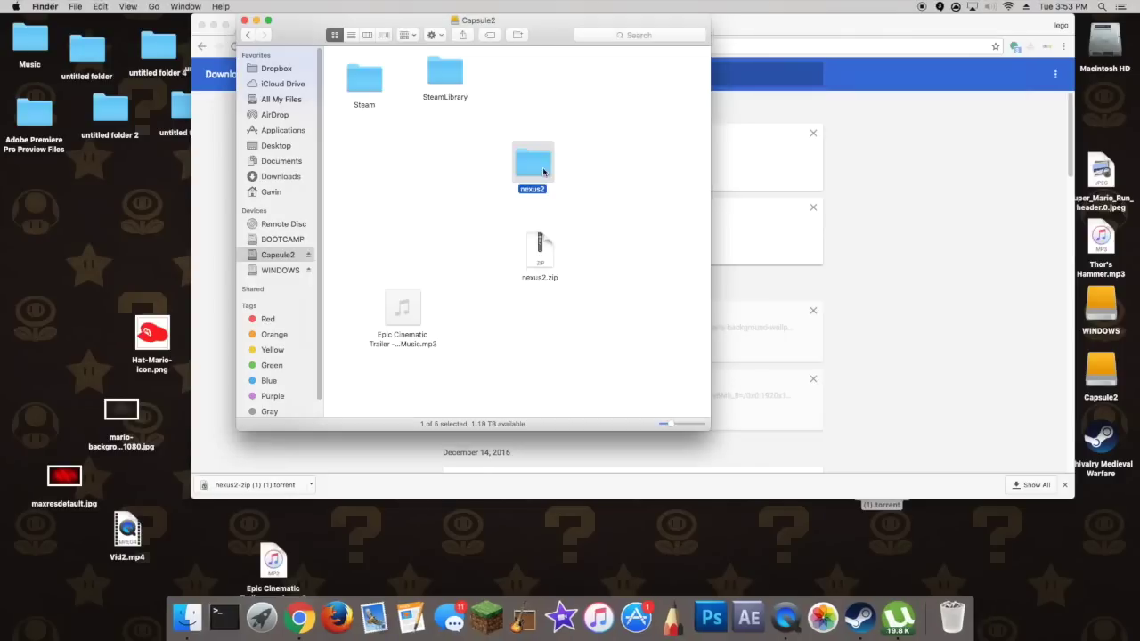
Step: Go to the client folder inside the extracted nexus2 folder and open boot.cfg in TextEdit
double_click(533, 169)
click(366, 75)
double_click(366, 76)
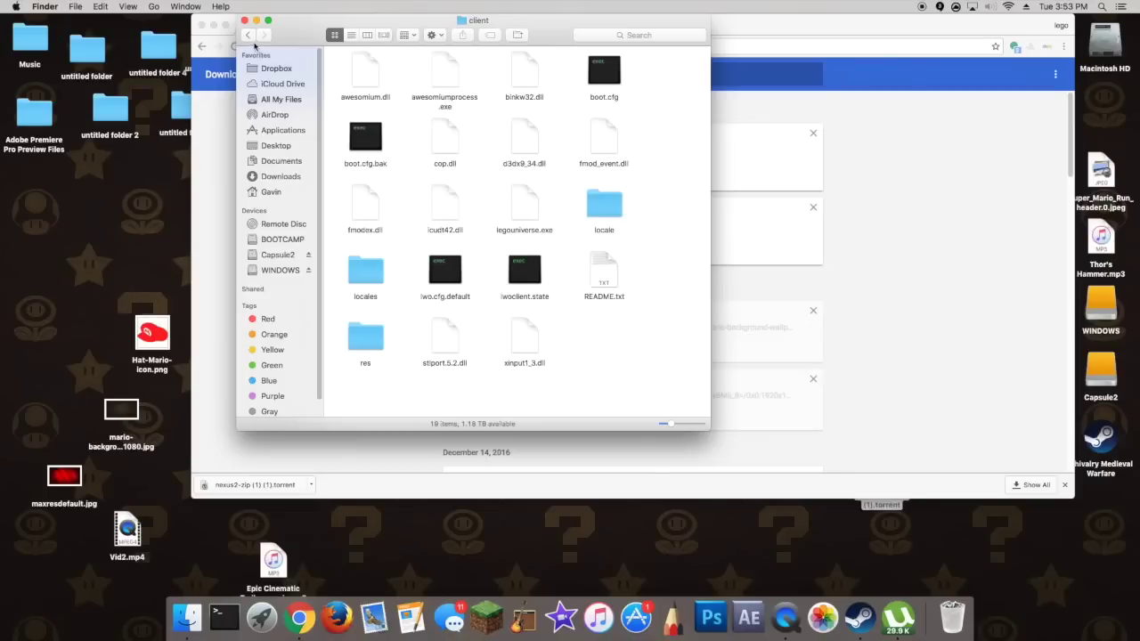
click(247, 35)
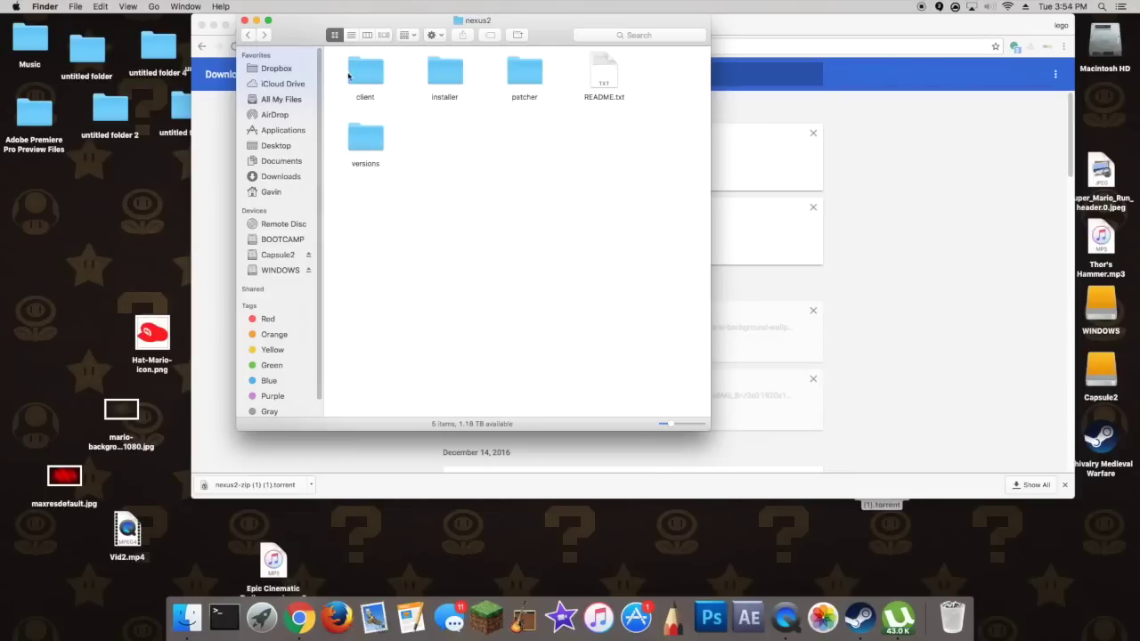
double_click(374, 75)
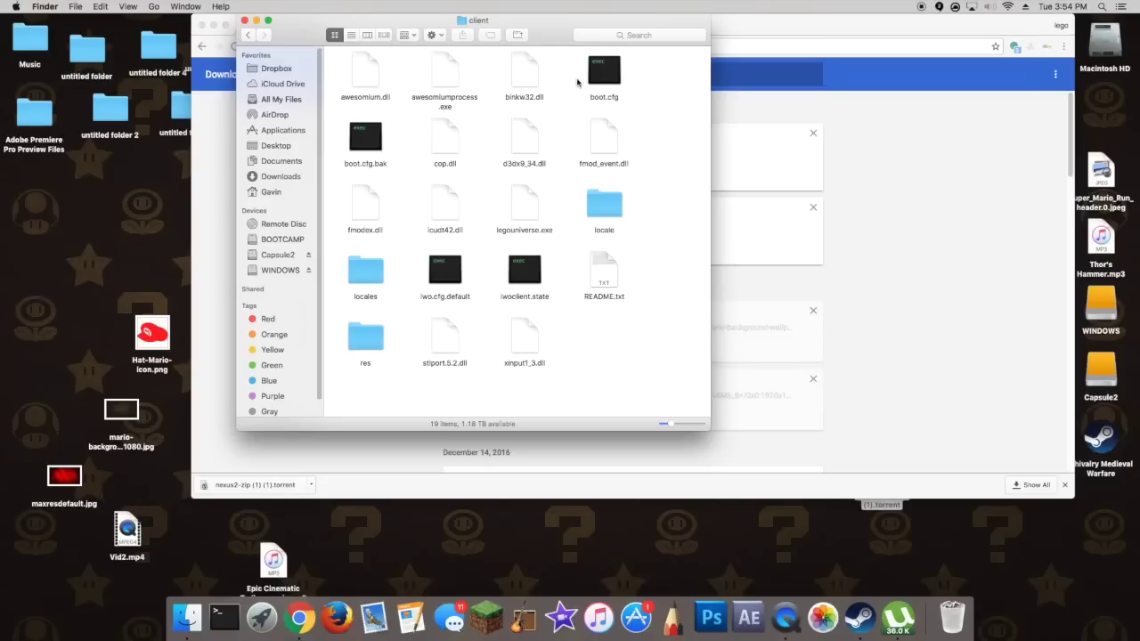
right_click(607, 74)
mouse_move(627, 88)
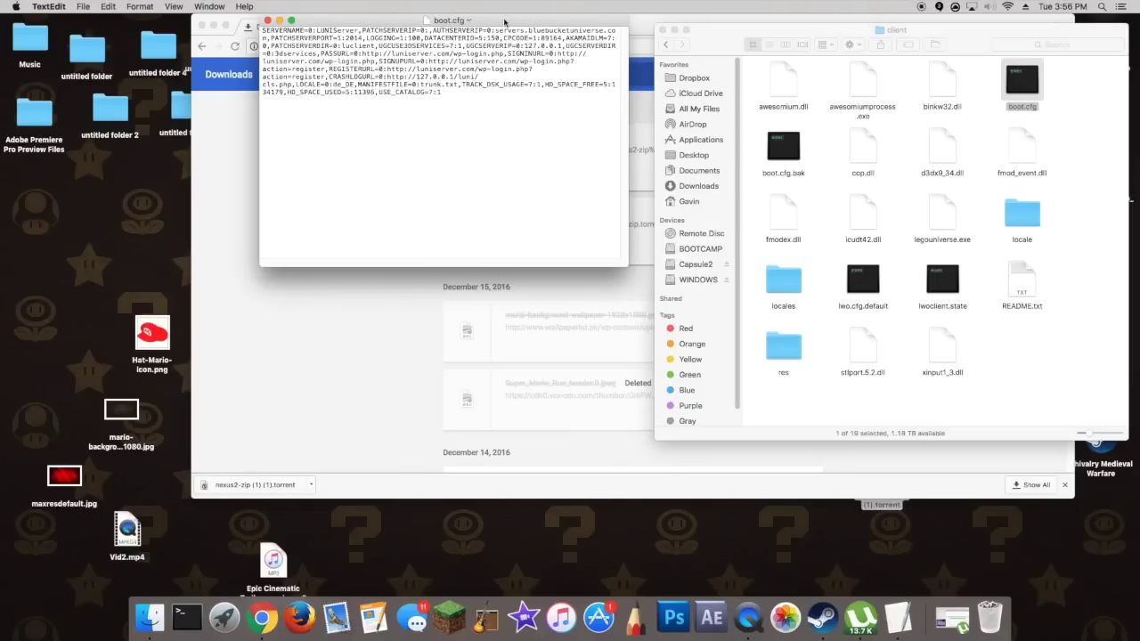
Step: Arrange the boot.cfg and Chrome windows side by side, narrowing Chrome so the configuration text is uncovered
drag(504, 21, 791, 227)
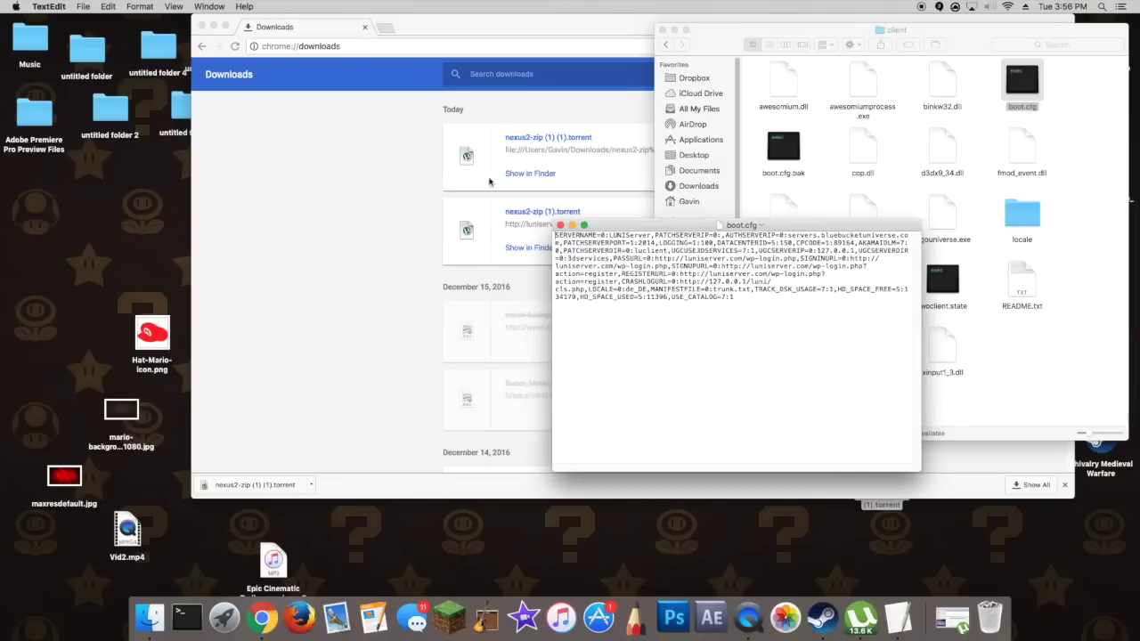
drag(628, 227, 827, 146)
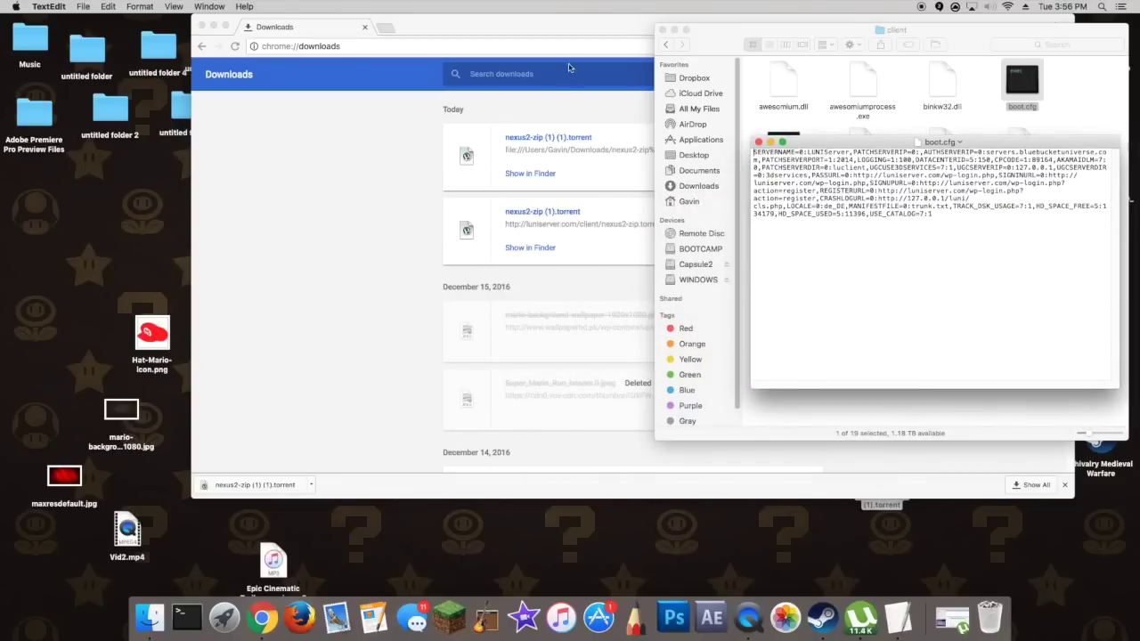
drag(590, 37, 403, 23)
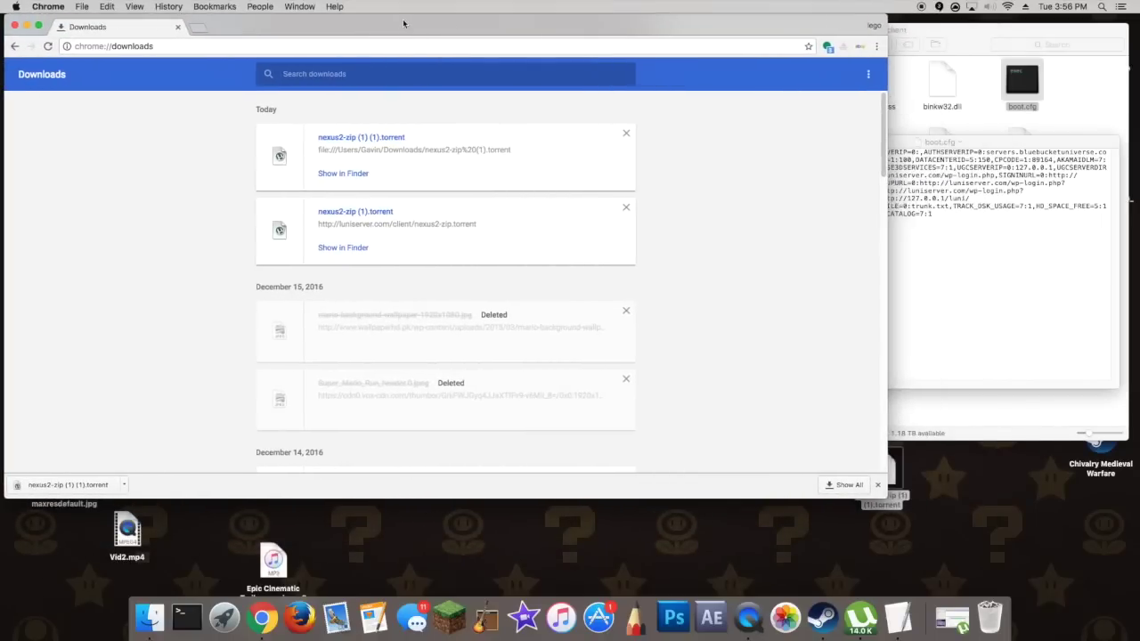
drag(876, 219, 688, 219)
Step: Go to luniserver.com in Chrome
click(298, 49)
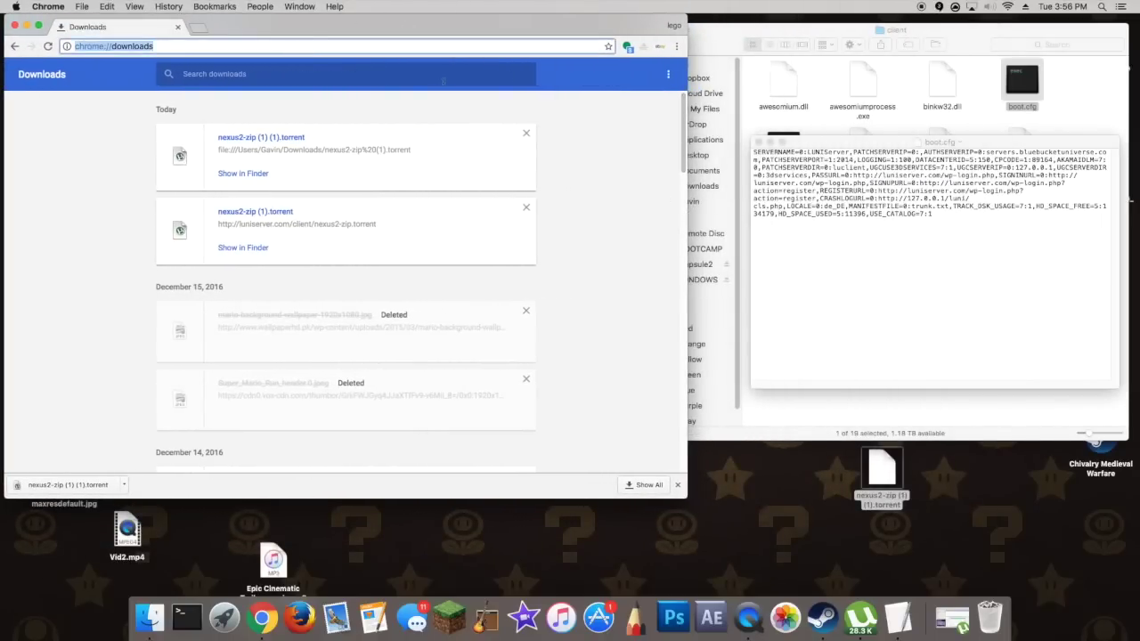
text(lunis)
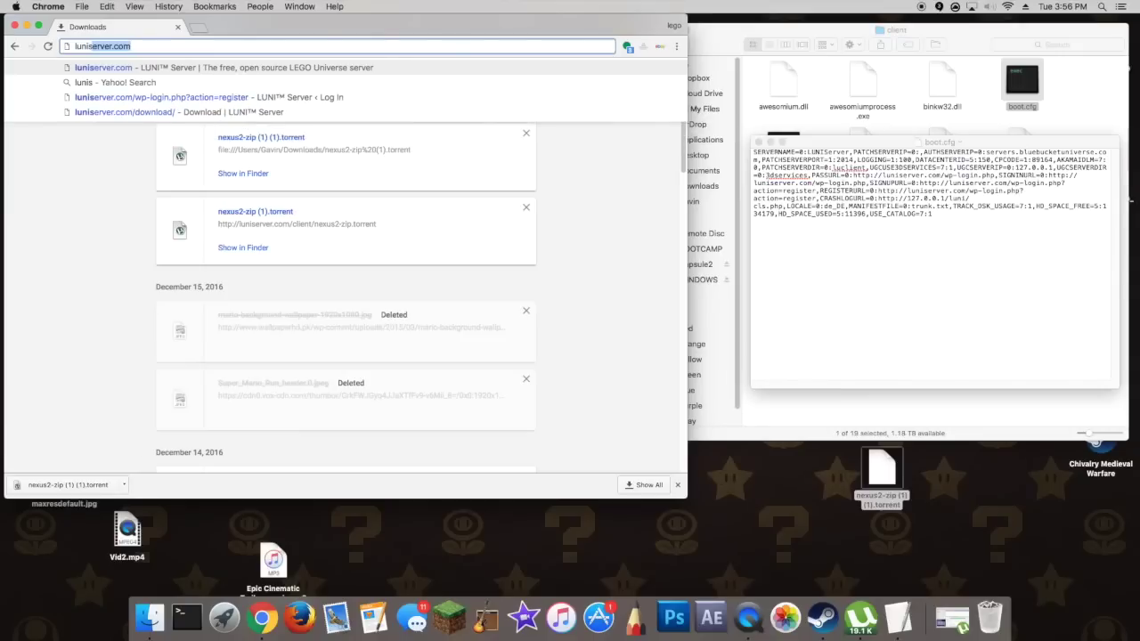
text(erver.com)
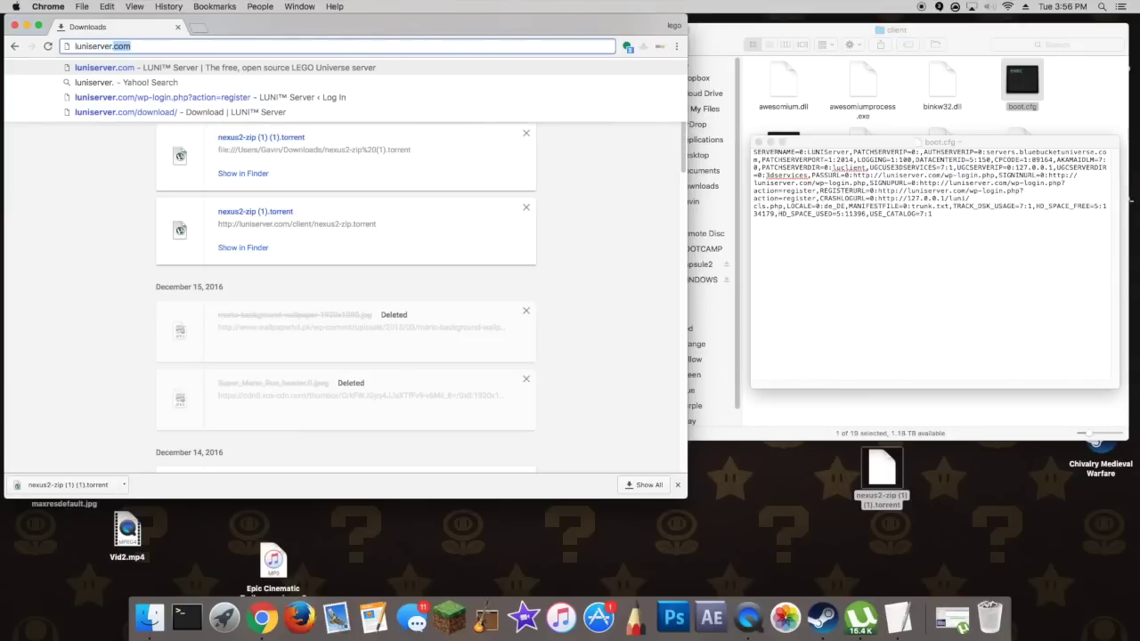
key(Return)
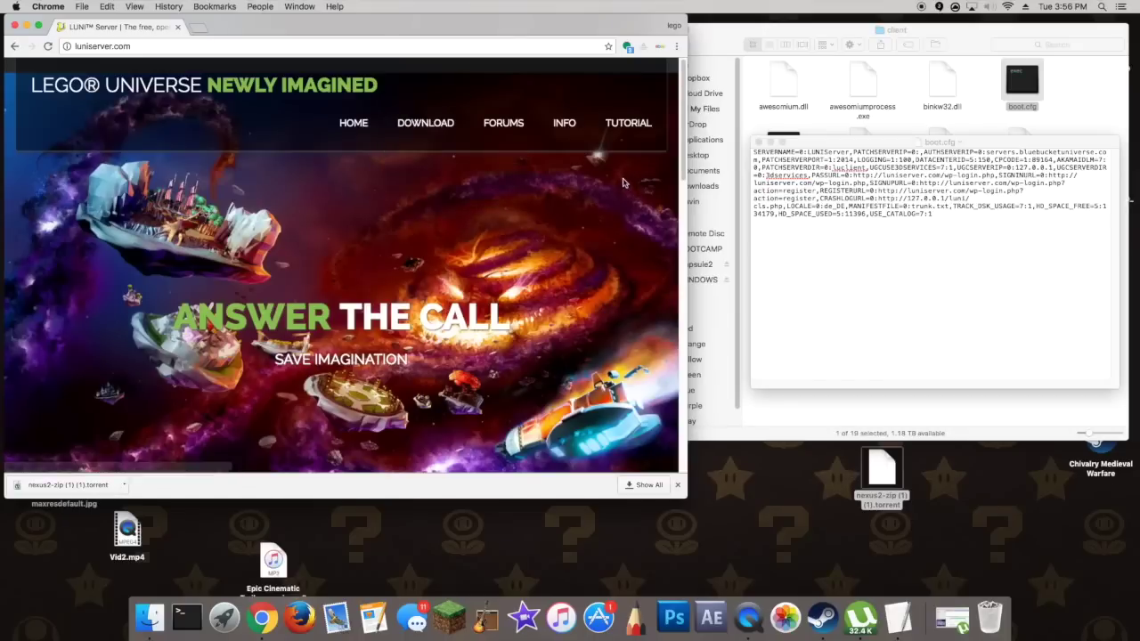
Step: Open Jonny's Server from the site's list of public servers and go to its account registration page
scroll(547, 323, down, 10)
scroll(547, 323, down, 5)
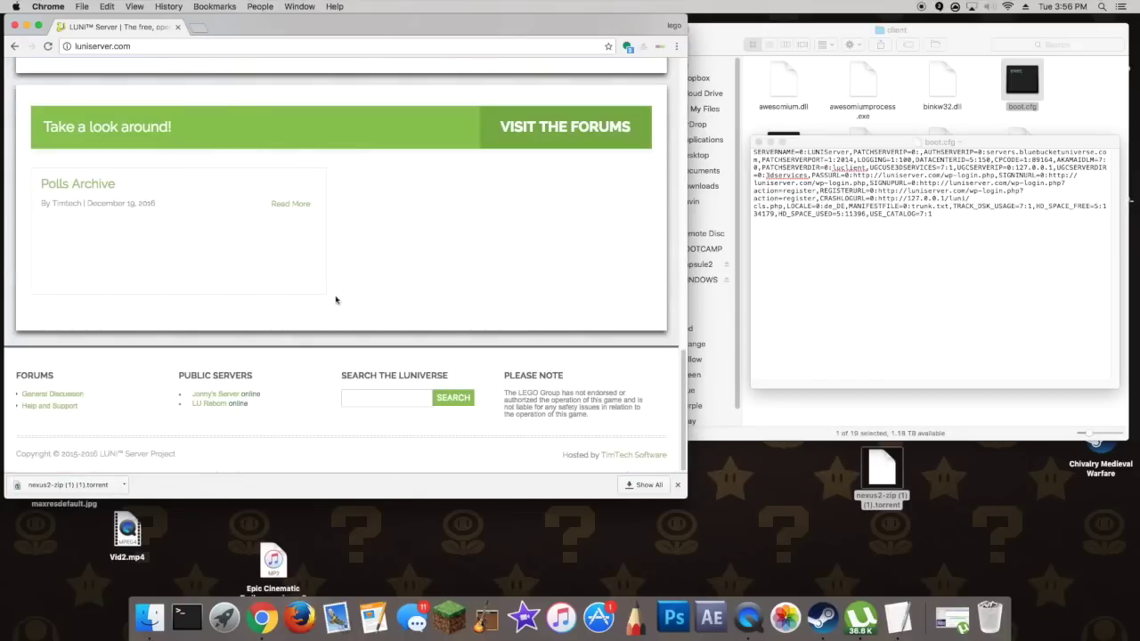
click(222, 395)
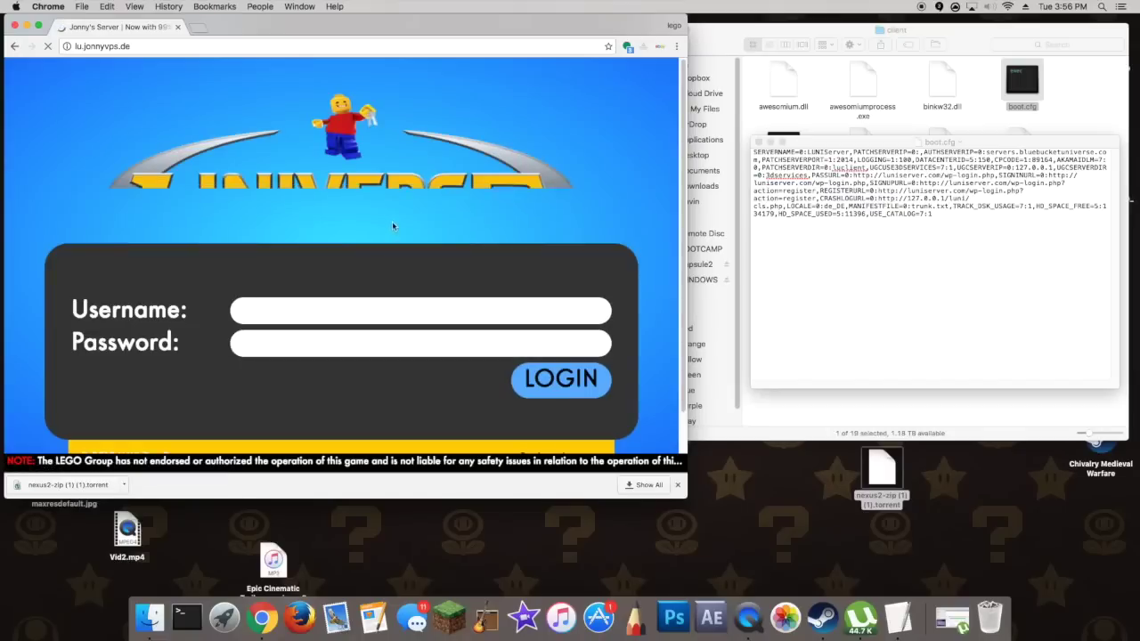
drag(410, 26, 550, 26)
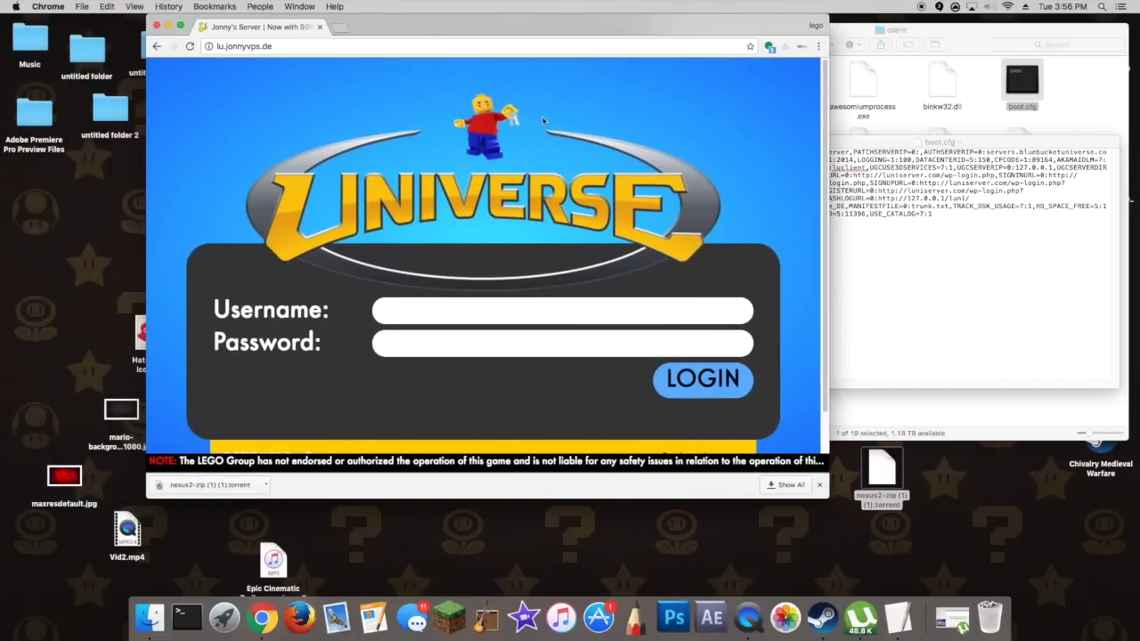
scroll(536, 320, down, 1)
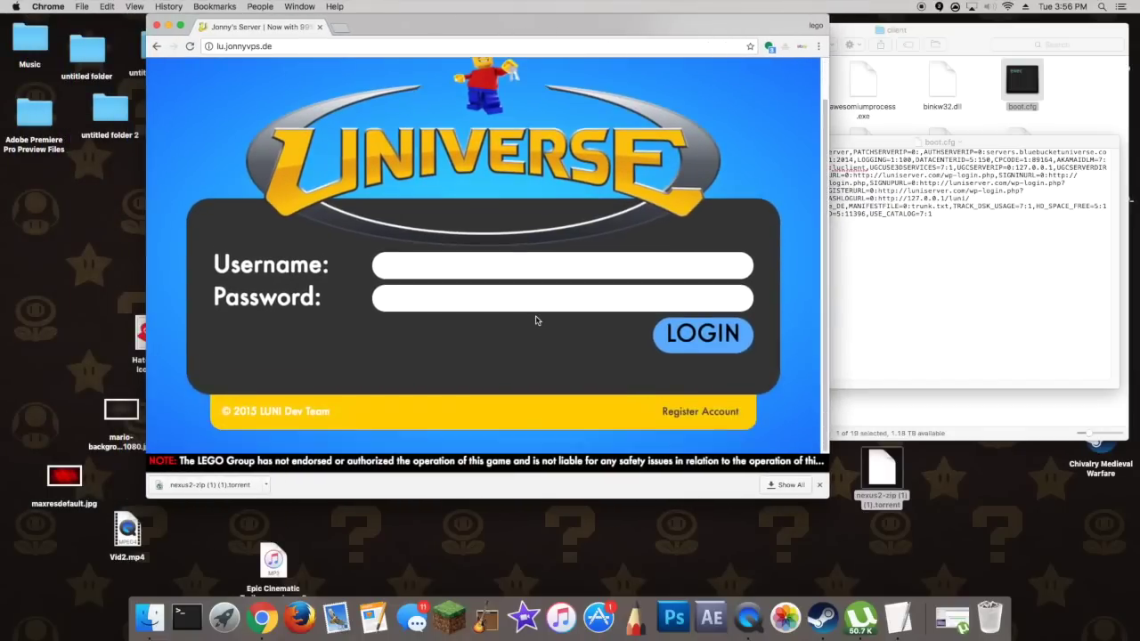
click(708, 413)
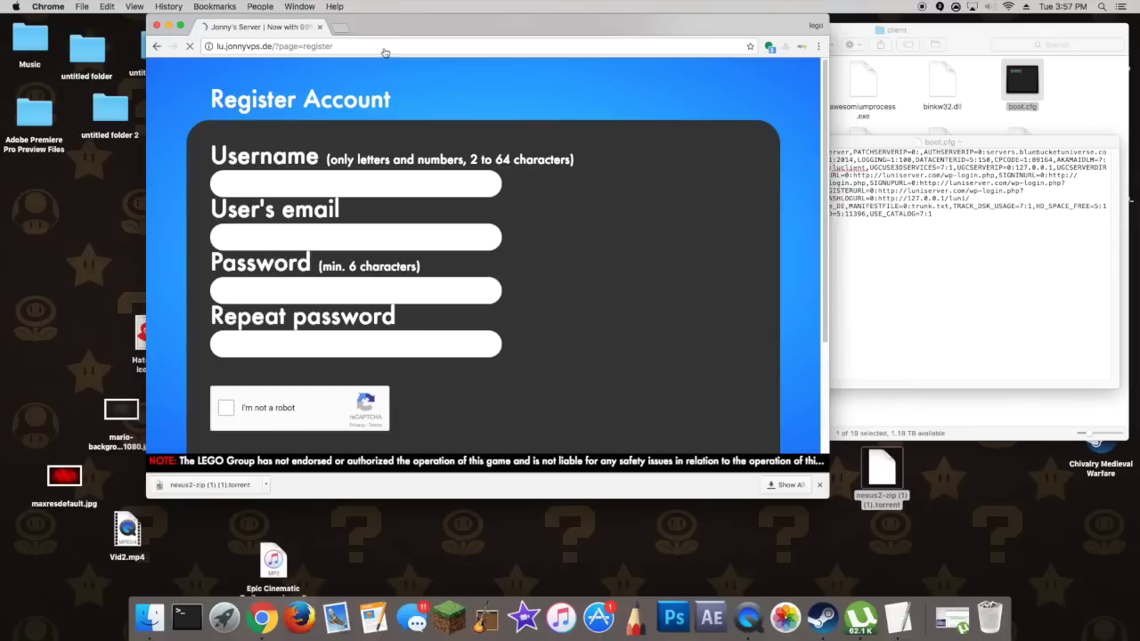
Step: Fill in the registration form's username, placeholder email and account password
text(Ch)
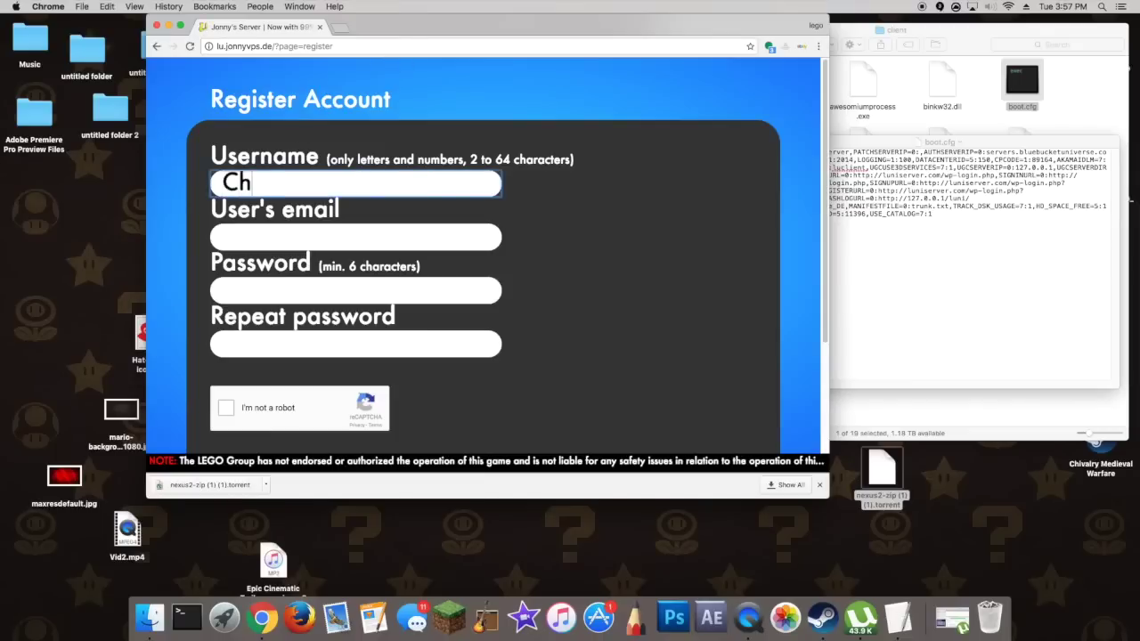
text(arlesDickens)
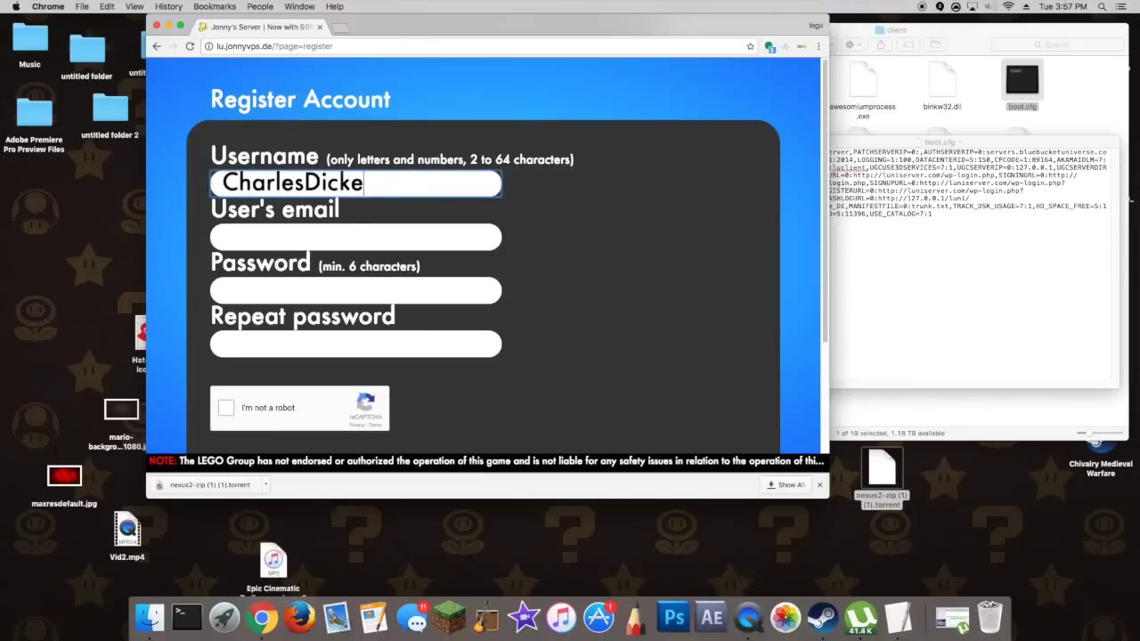
click(345, 236)
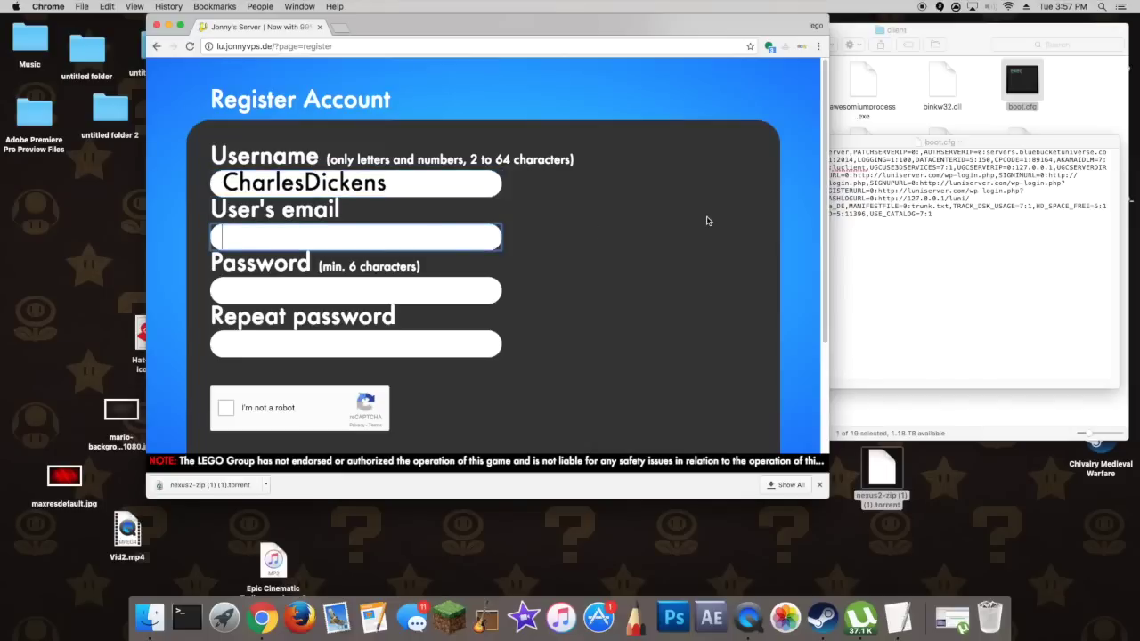
text(UrUserPass)
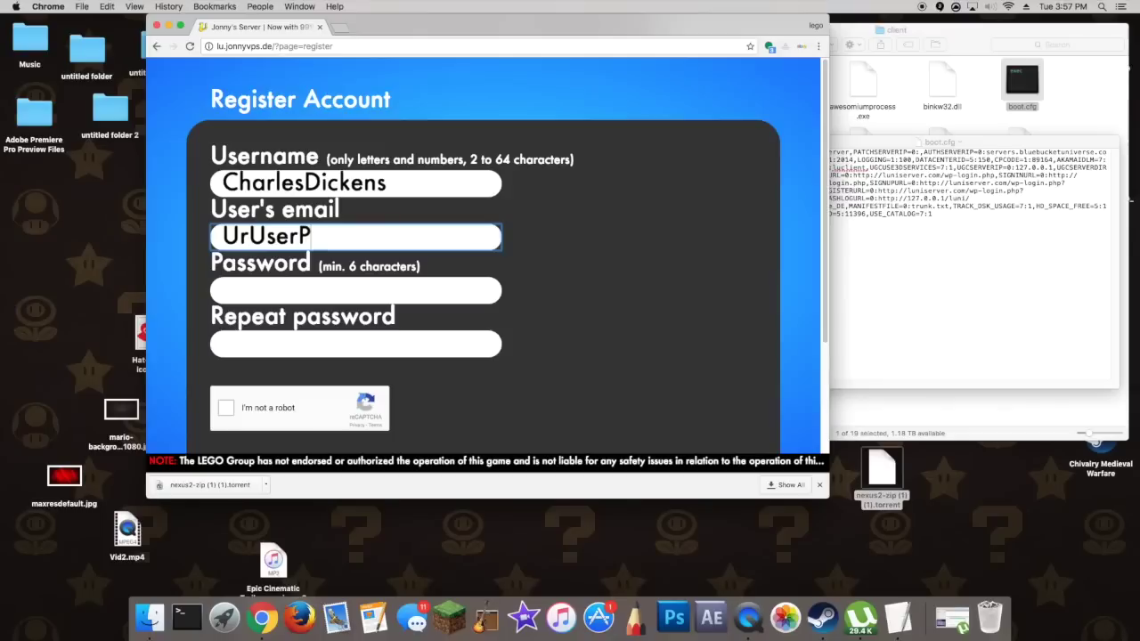
click(458, 294)
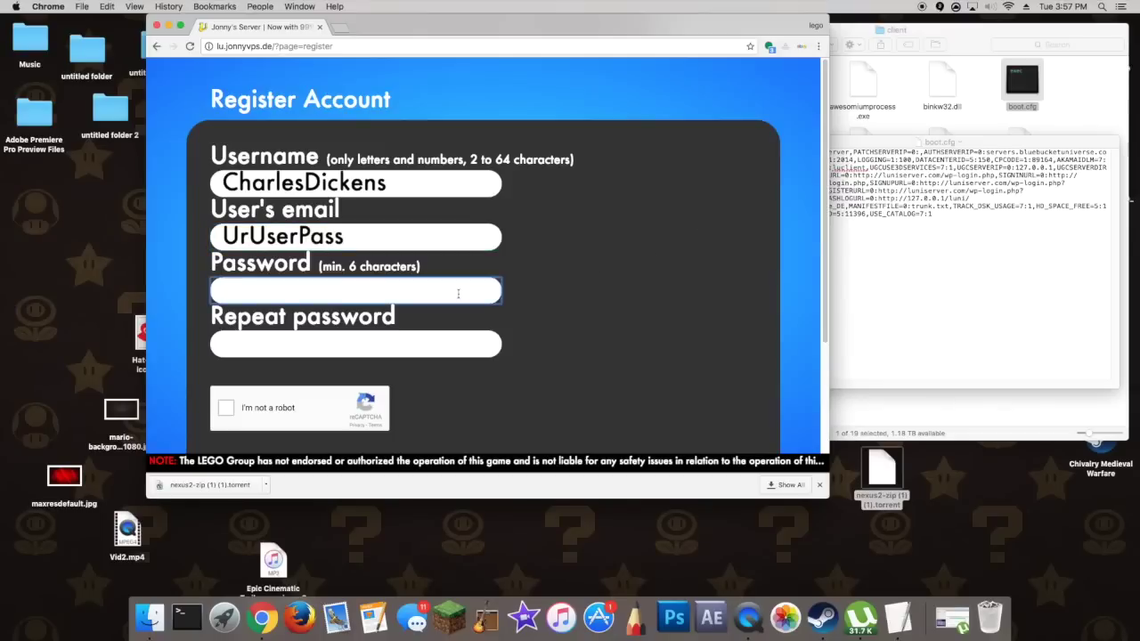
text(••••••••••)
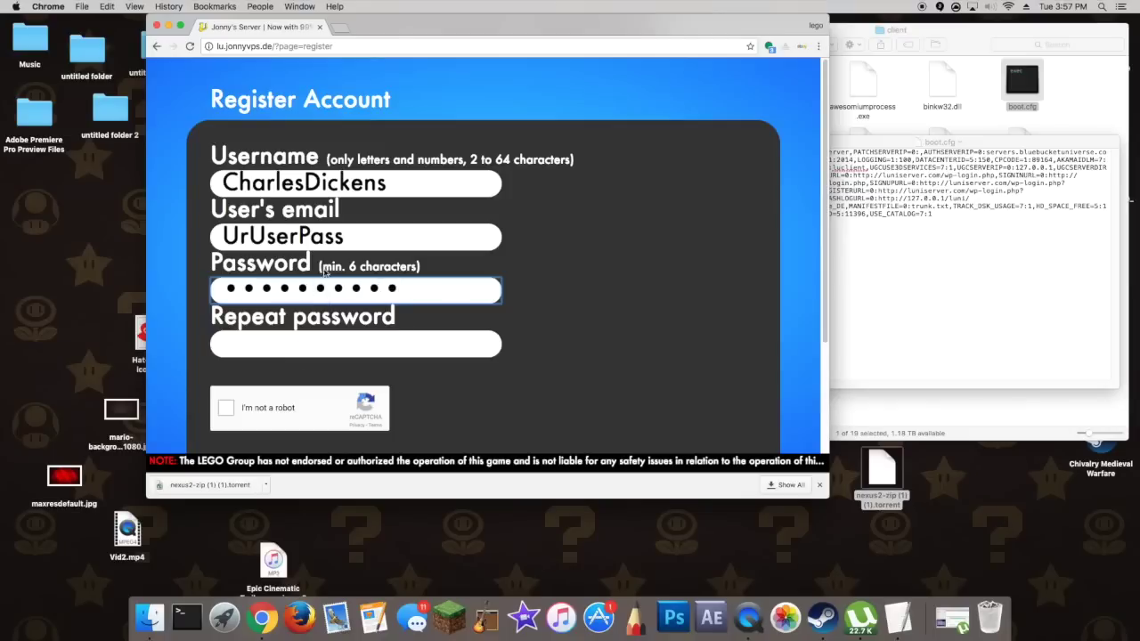
Step: Replace the ending "Pass" of the placeholder in the registration form's email field with "Email"
click(309, 244)
drag(349, 244, 297, 244)
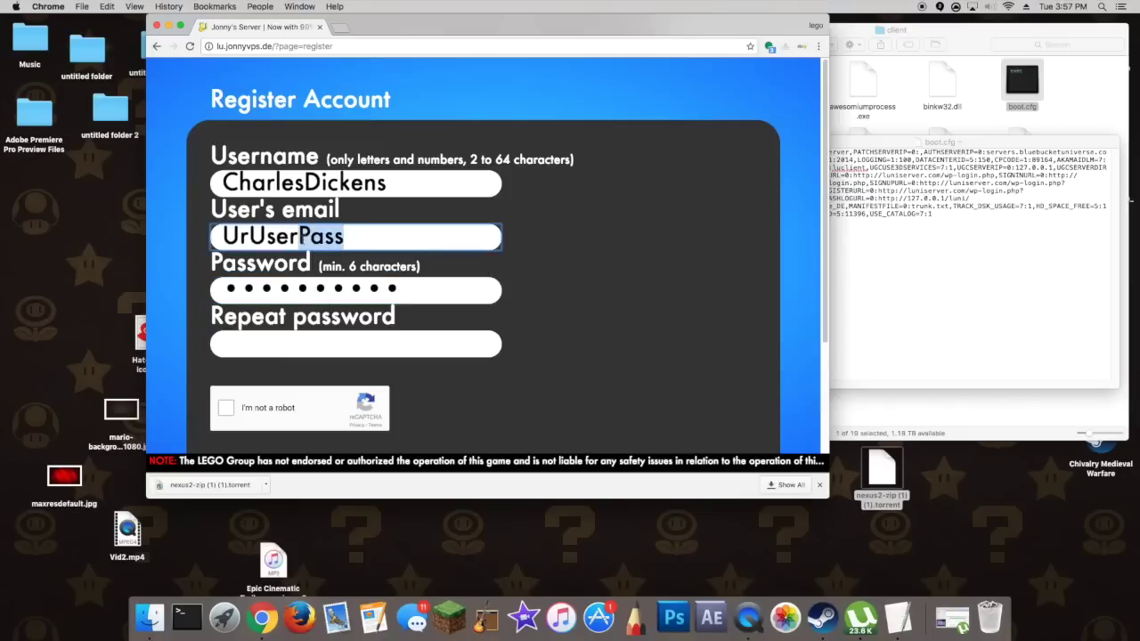
key(BackSpace)
text(Email)
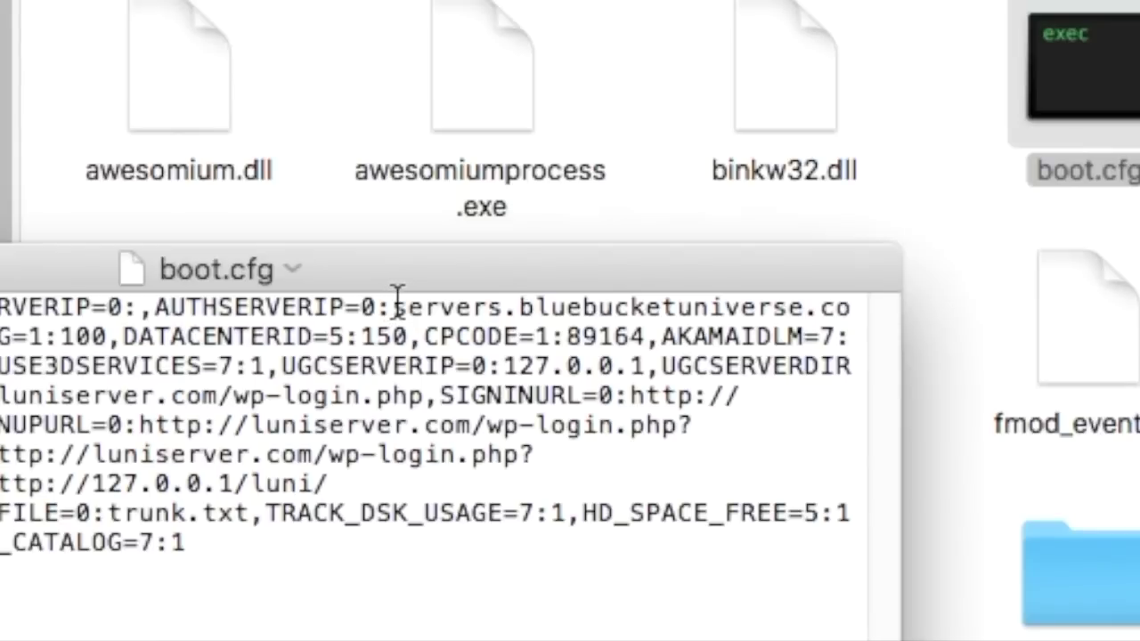
Step: In boot.cfg, replace the AUTHSERVERIP server address with lu.jonnyvps.de
drag(395, 303, 872, 307)
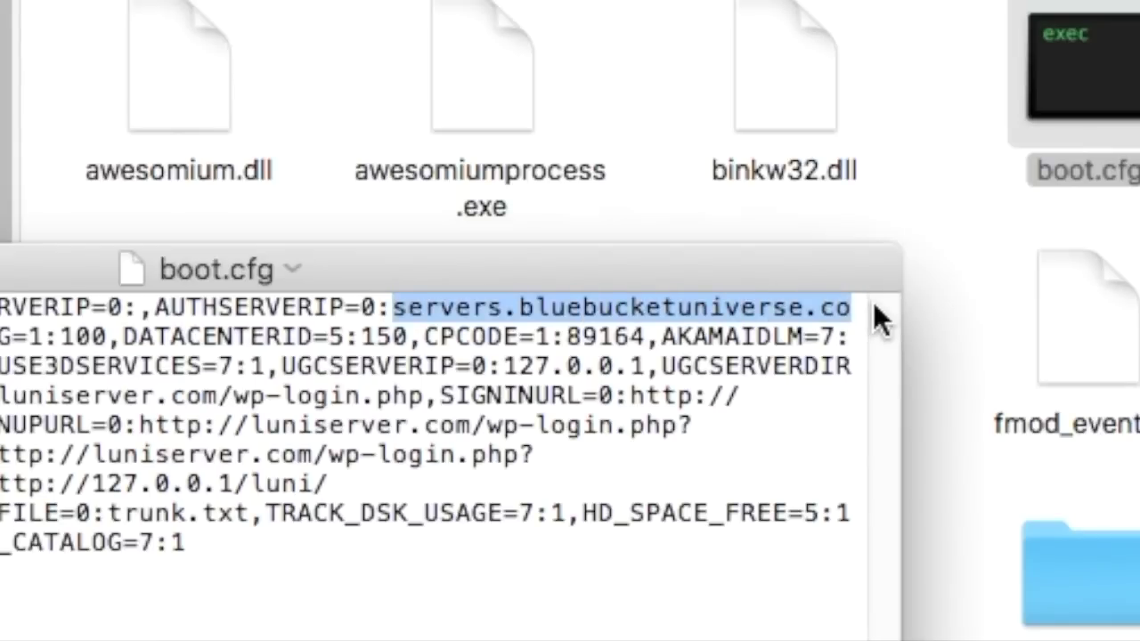
key(BackSpace)
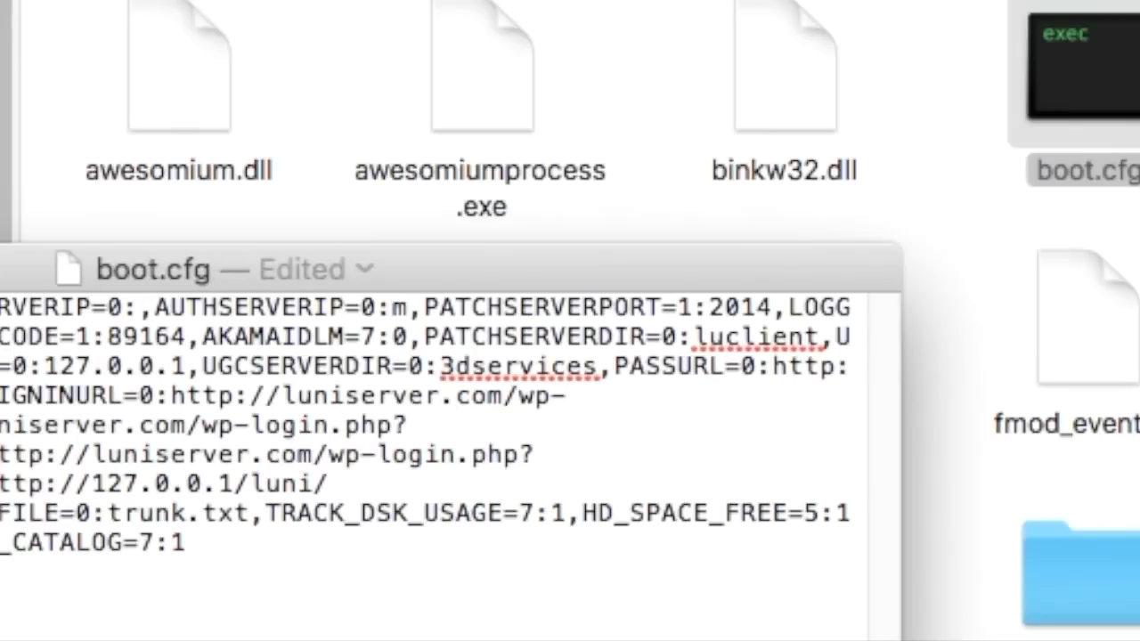
key(Right)
key(BackSpace)
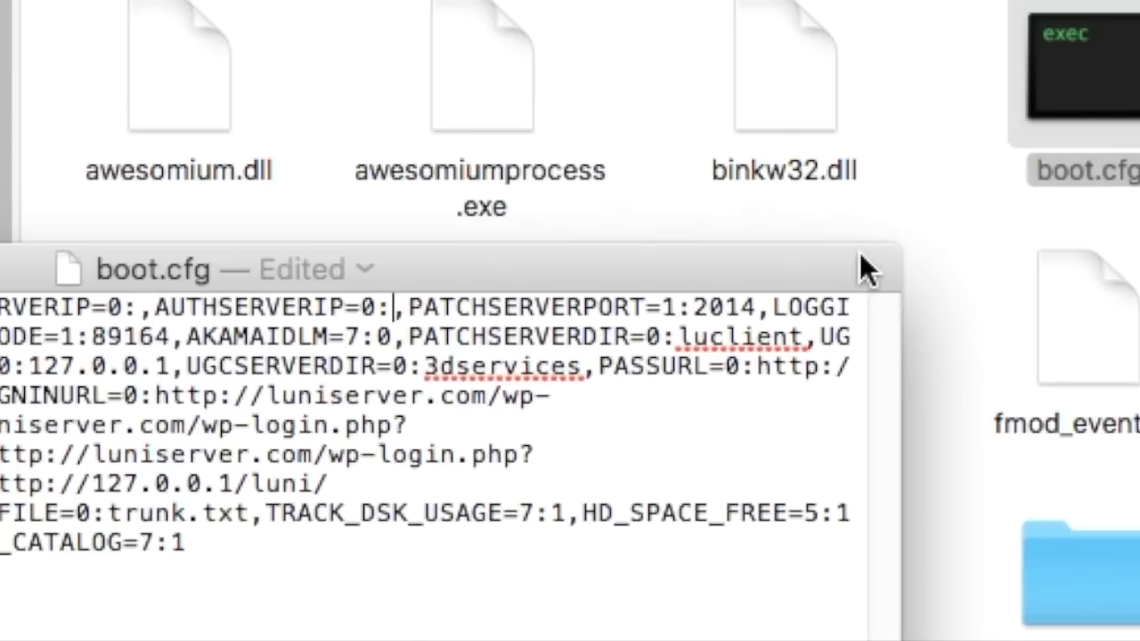
text(lu.)
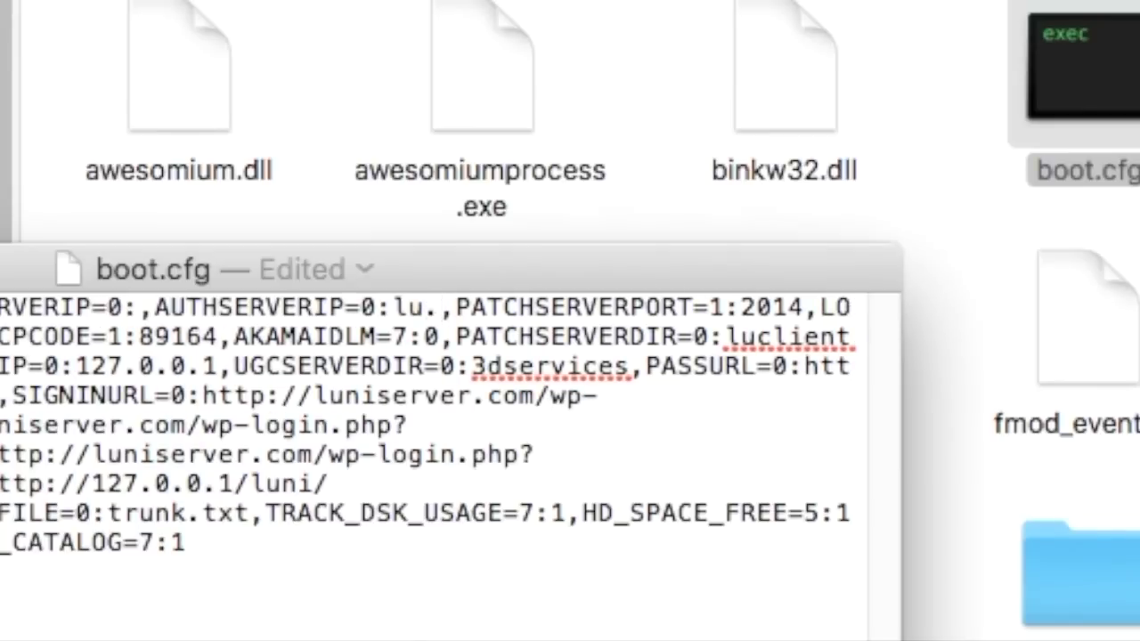
text(jon)
text(ny)
text(vps.e)
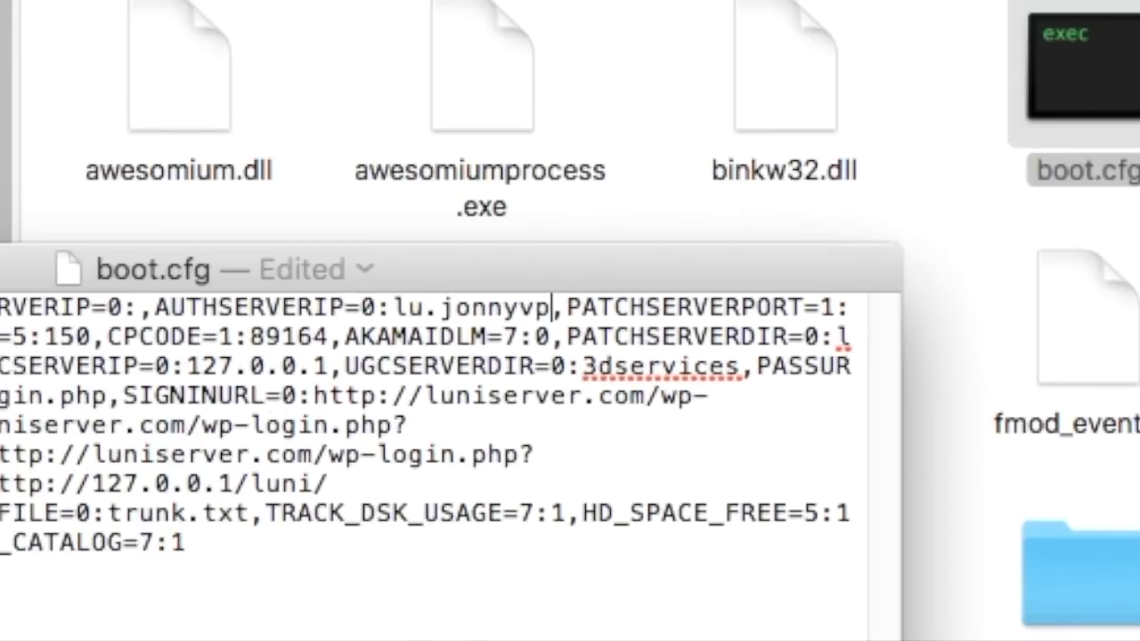
key(BackSpace)
text(de)
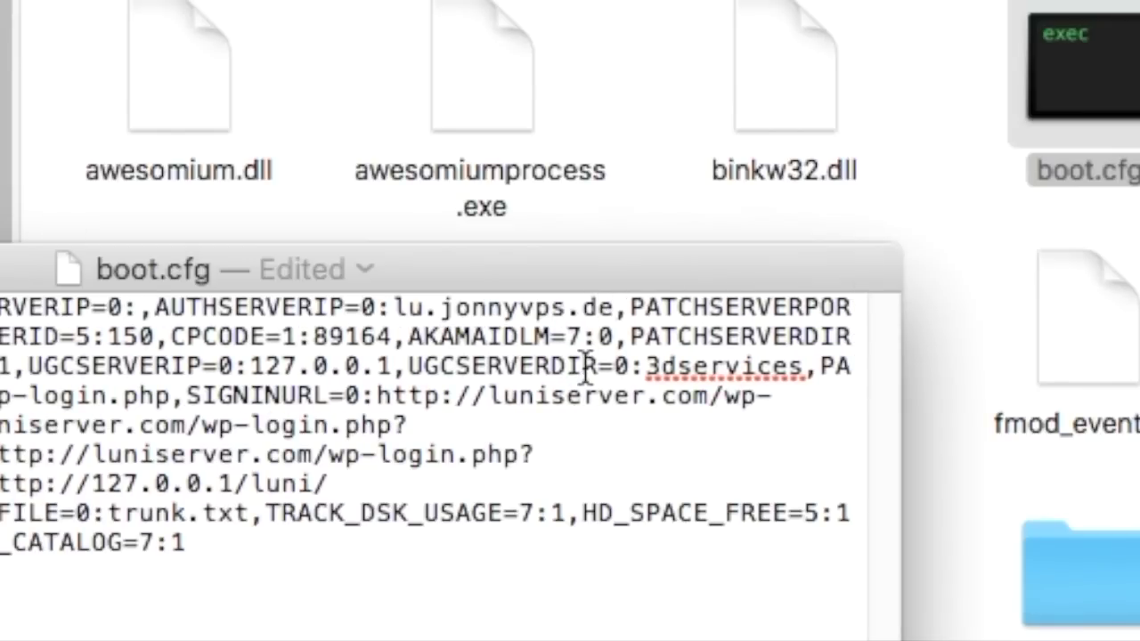
Step: Replace the 0 in the LOCALE entry of boot.cfg with en_US
drag(0, 513, 0, 513)
drag(690, 312, 641, 314)
click(644, 314)
click(747, 316)
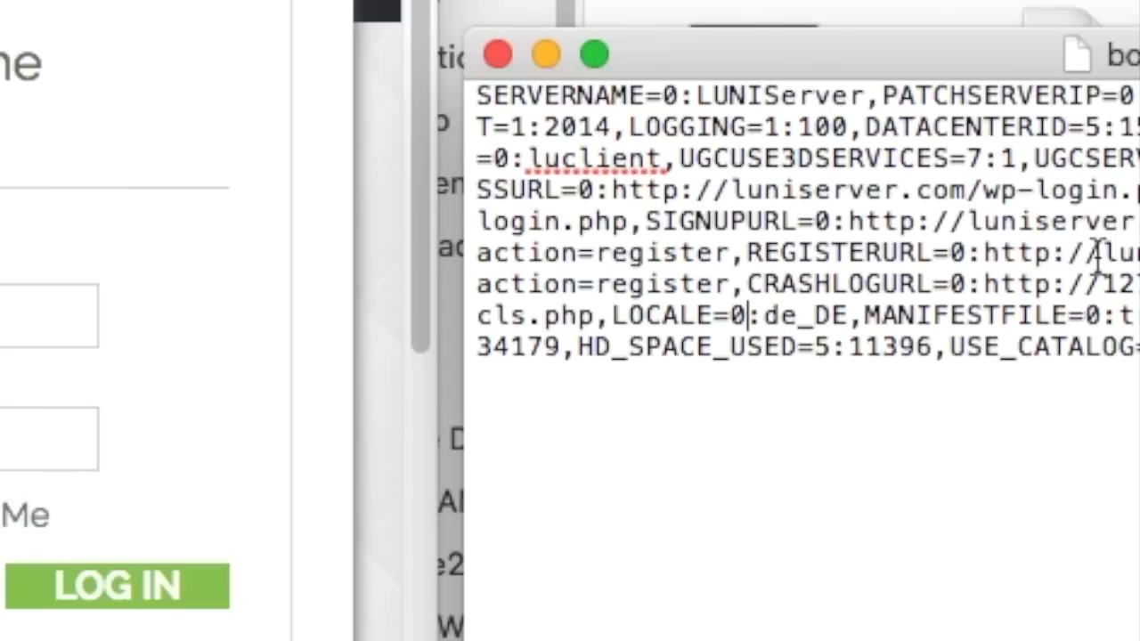
key(BackSpace)
text(en_)
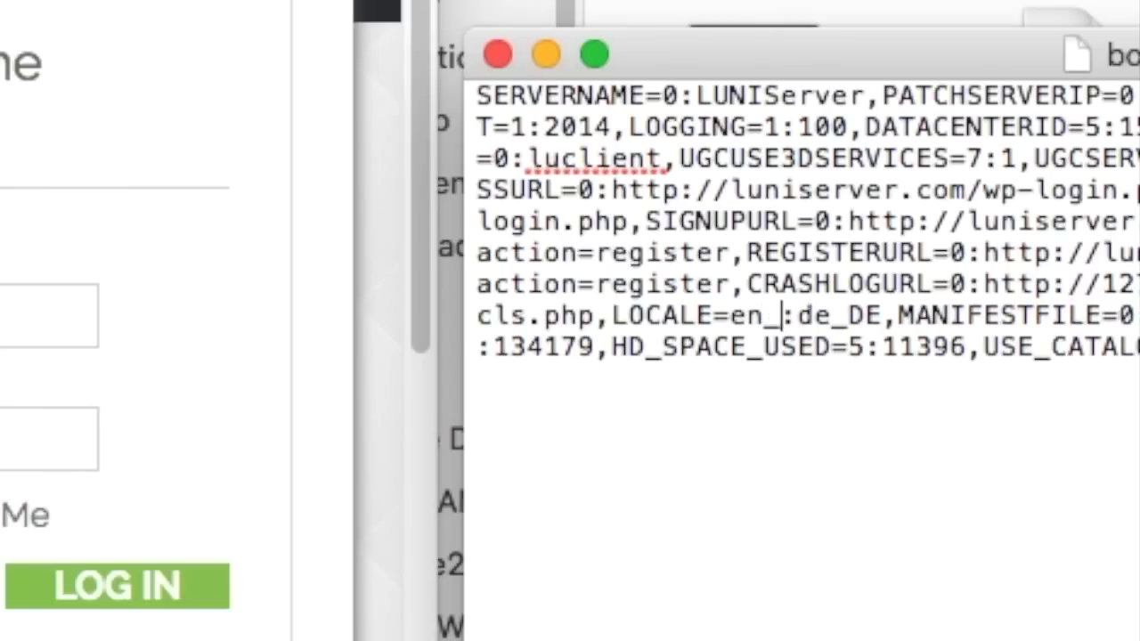
text(US)
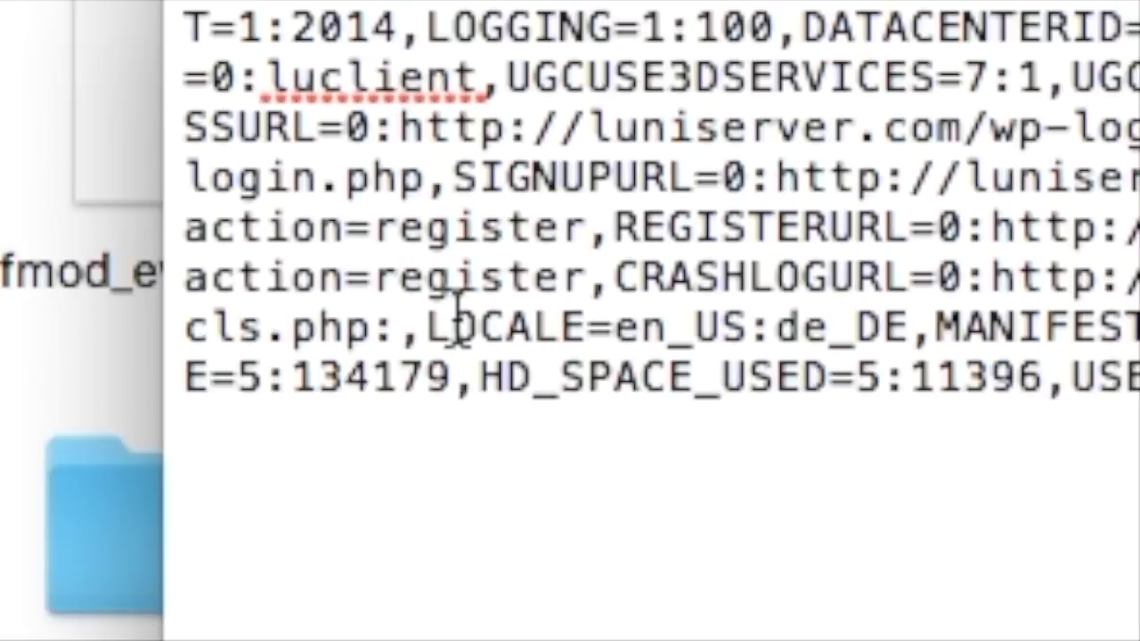
Step: Insert a colon directly before LOCALE in boot.cfg and save the file
click(611, 315)
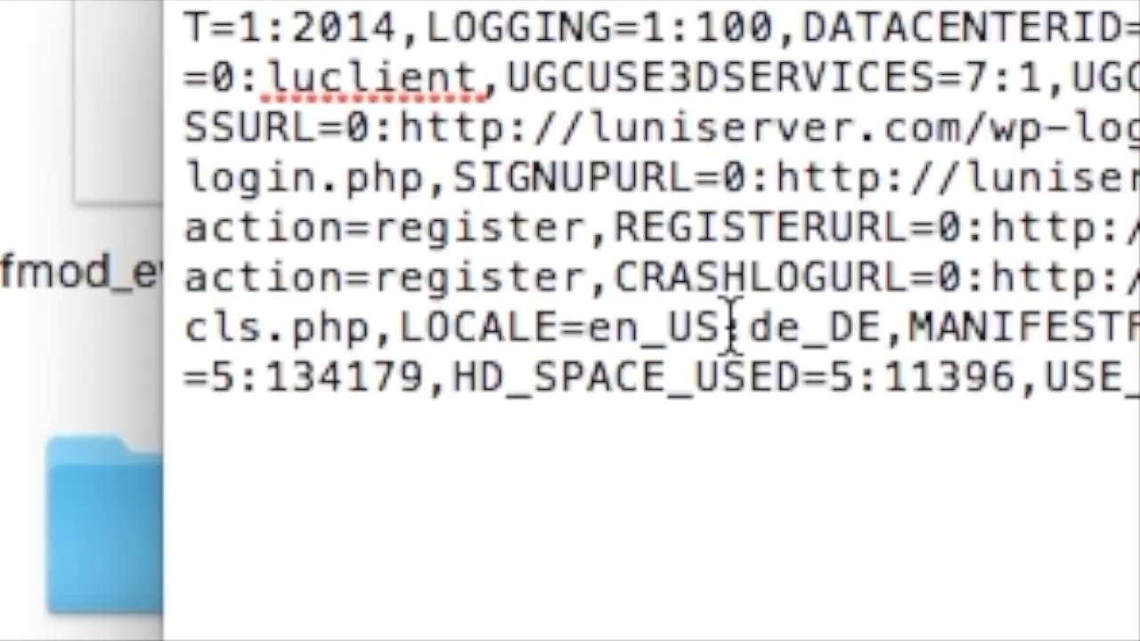
text(:)
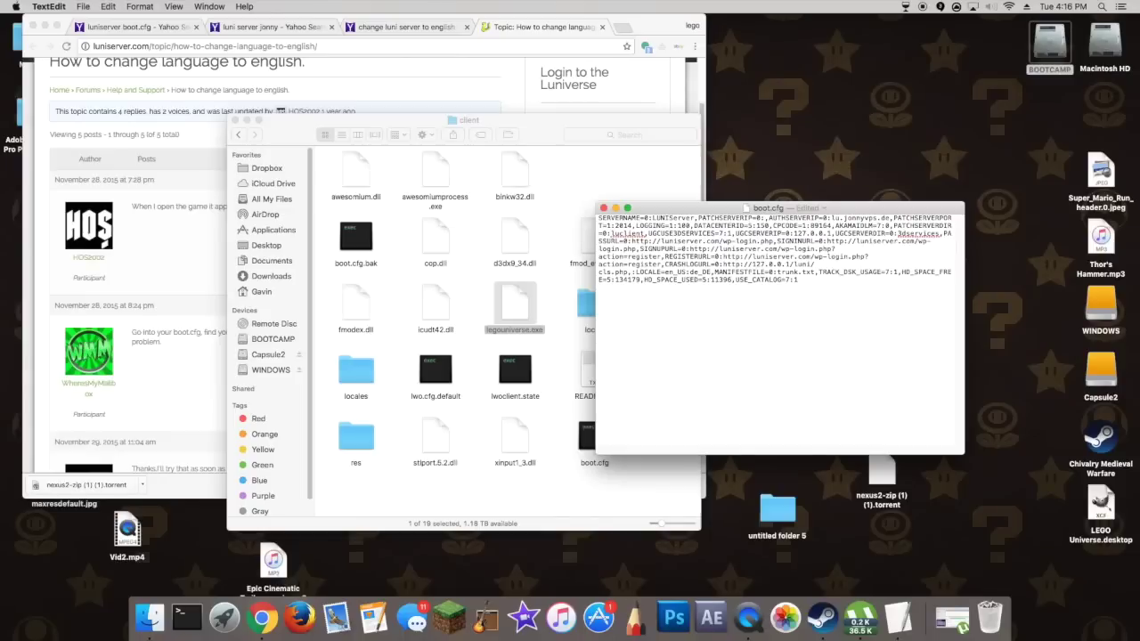
click(80, 6)
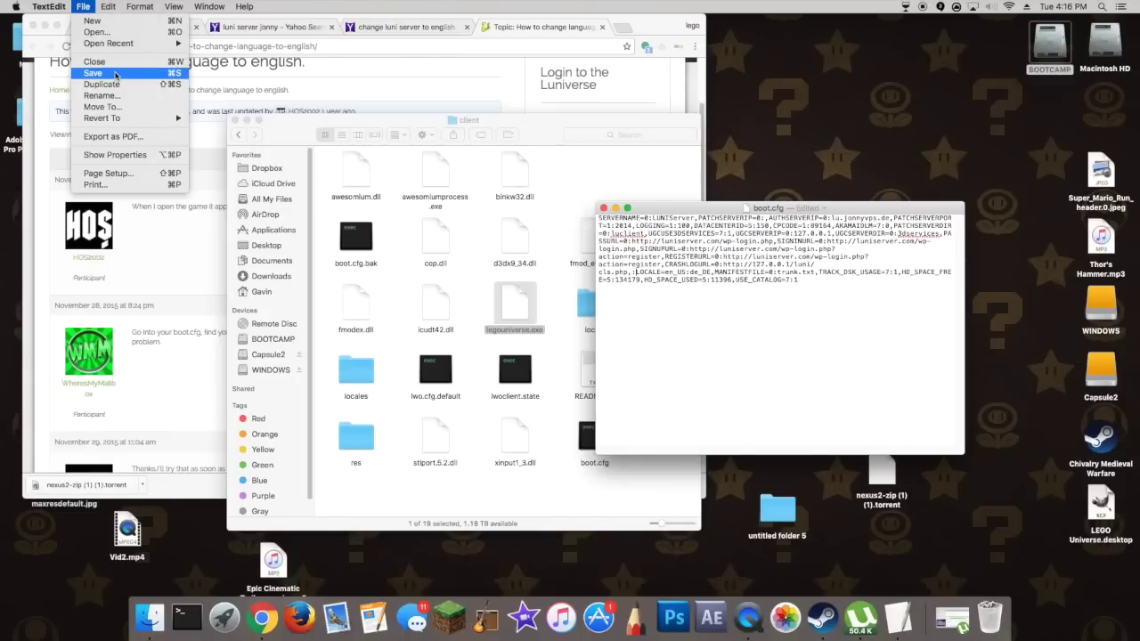
click(115, 75)
Step: Launch the game from legouniverse.exe in the client folder
click(501, 285)
right_click(509, 295)
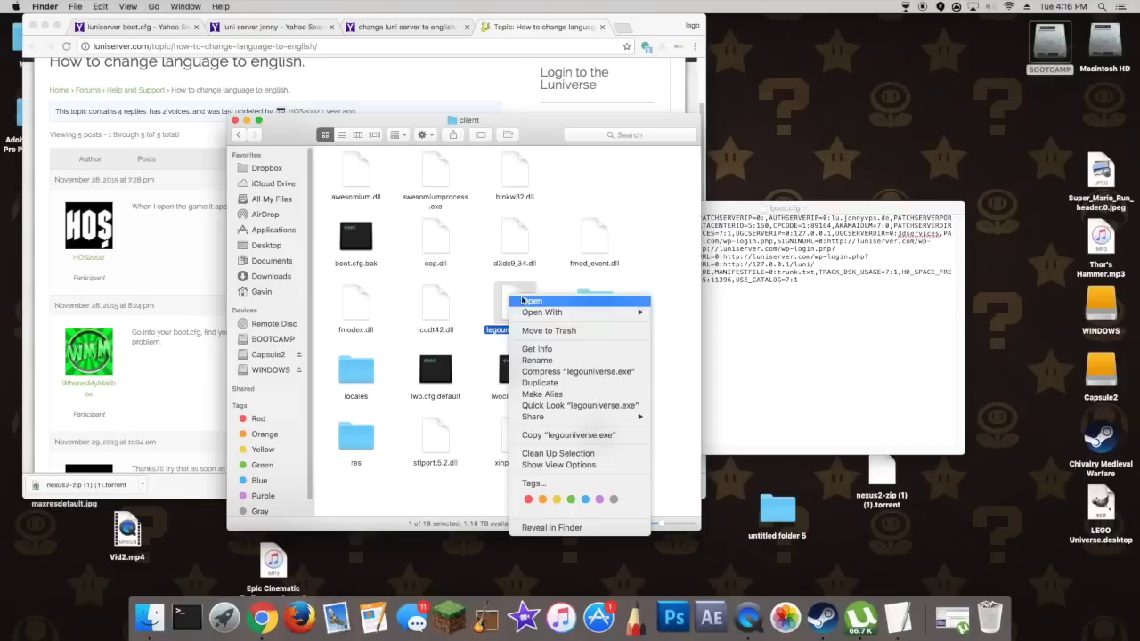
mouse_move(578, 313)
click(724, 359)
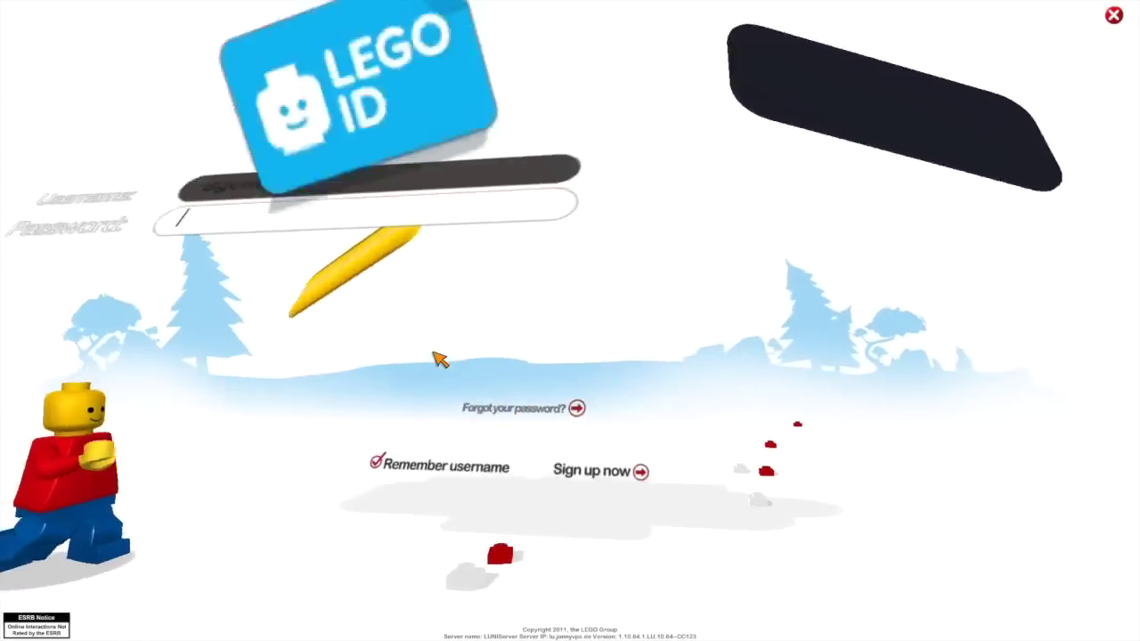
Step: Enter the account password for the remembered username and log in to LEGO Universe
text(***)
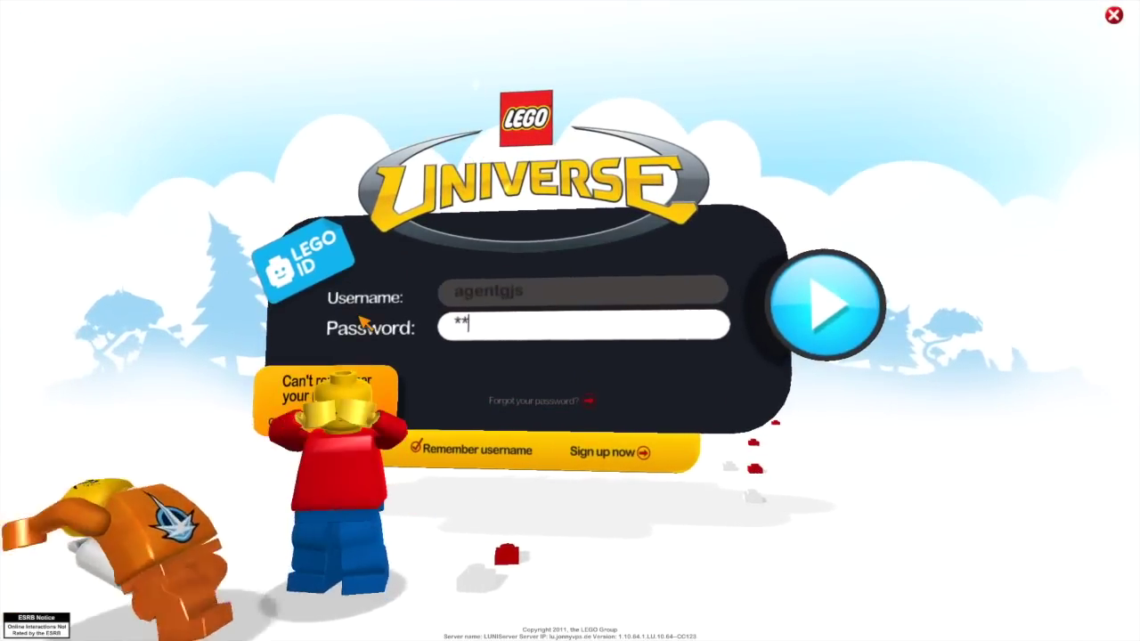
text(********)
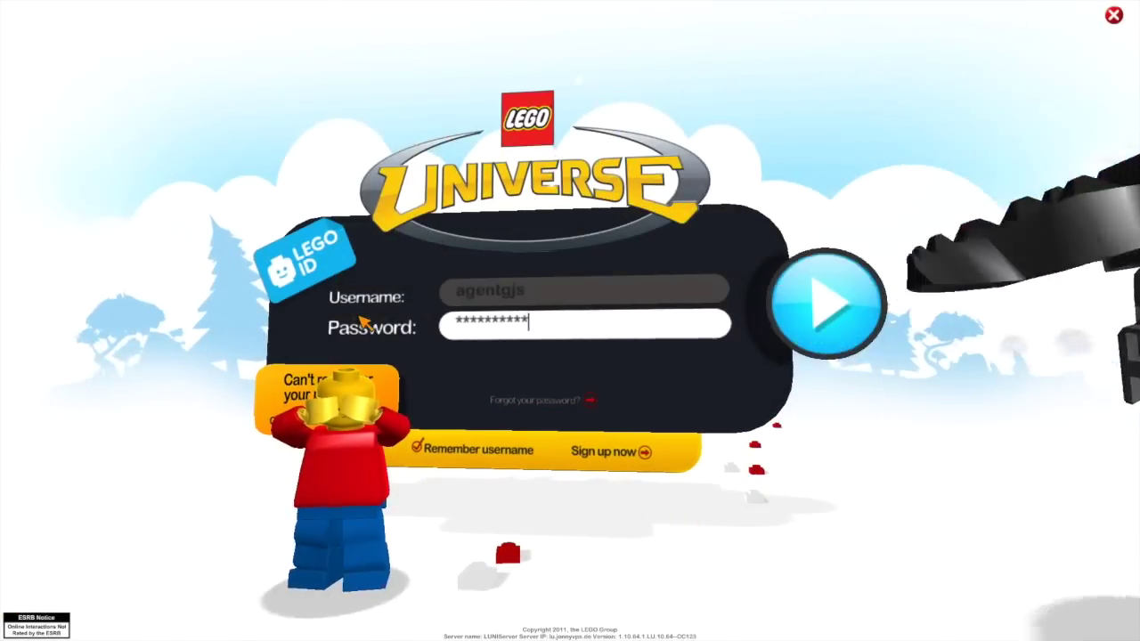
key(Return)
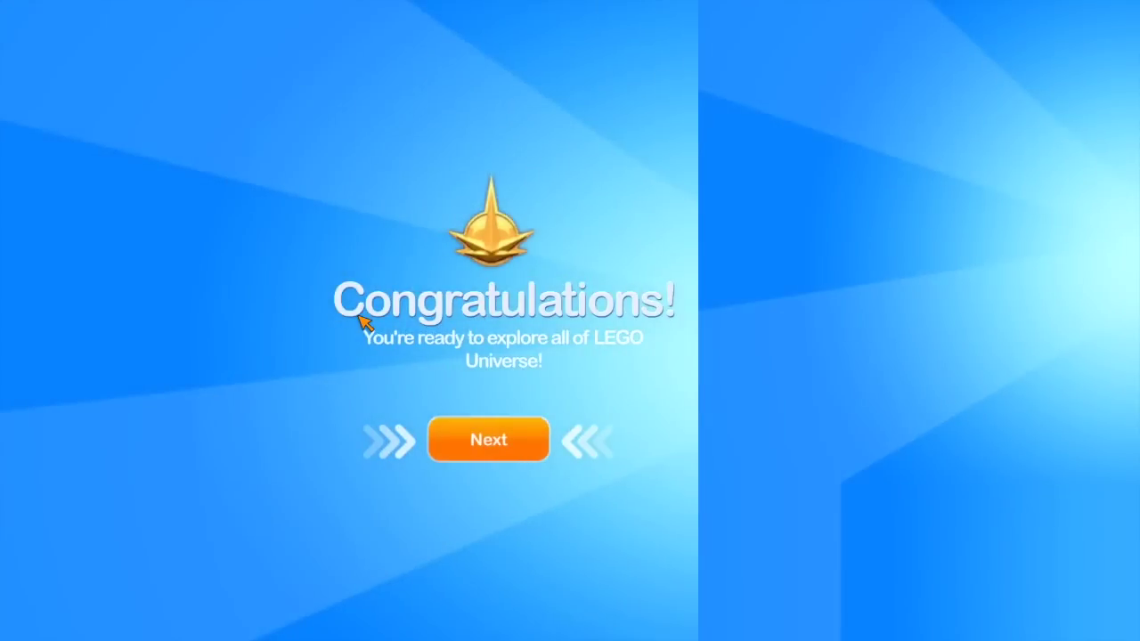
Step: Continue past the congratulations screen, enter the world with the blond character in the red suit, and move across the grass facing the grey terraces
click(461, 454)
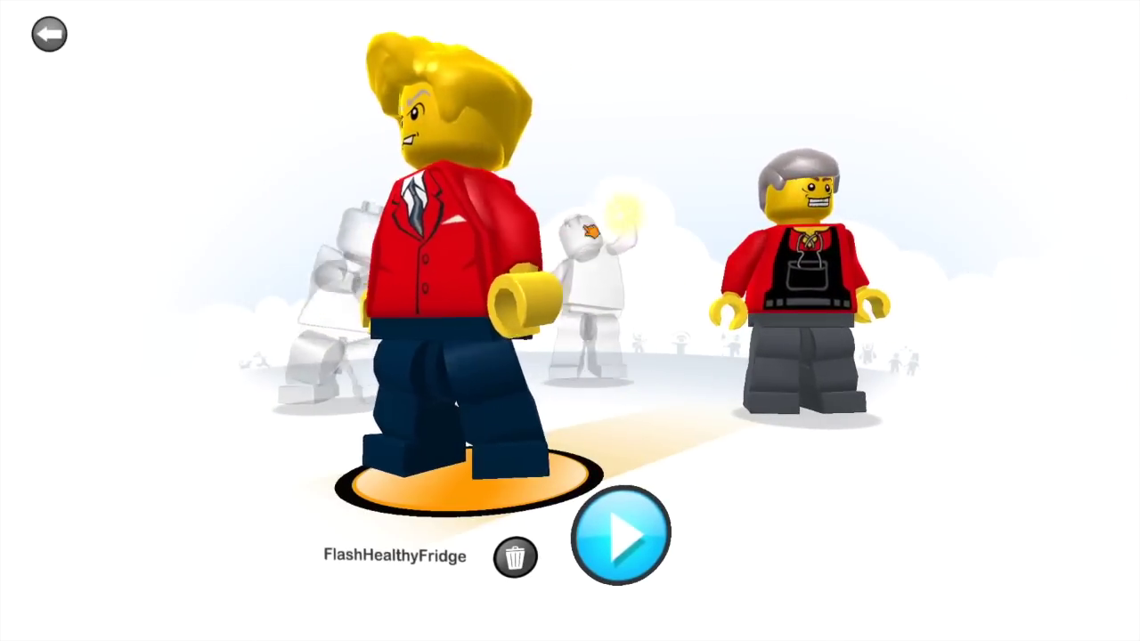
click(691, 514)
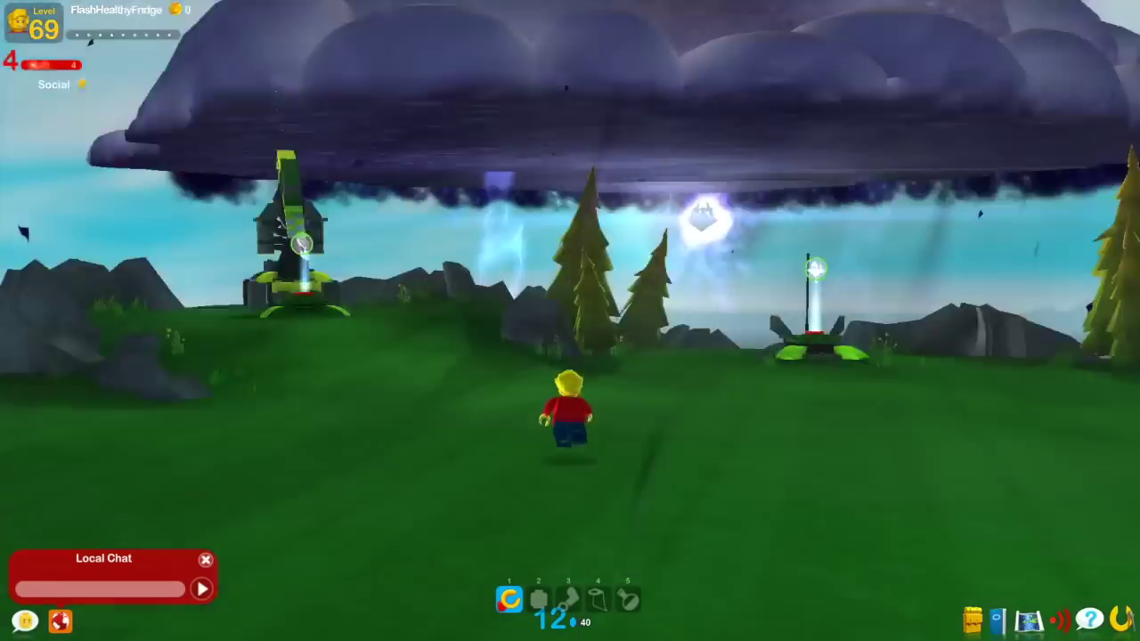
key(w)
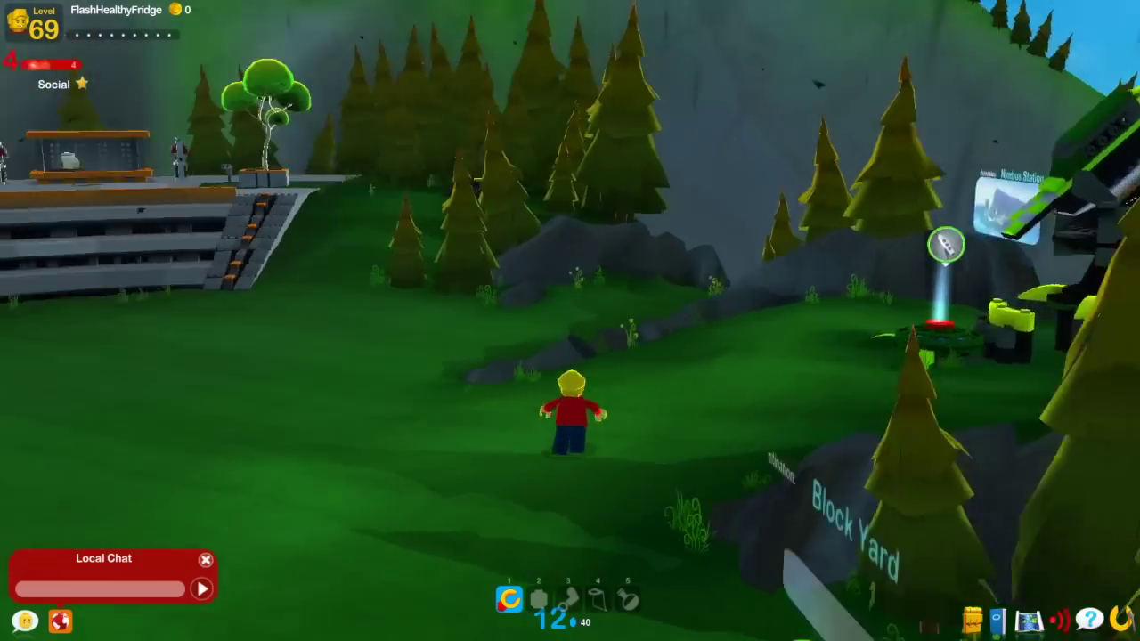
key(w)
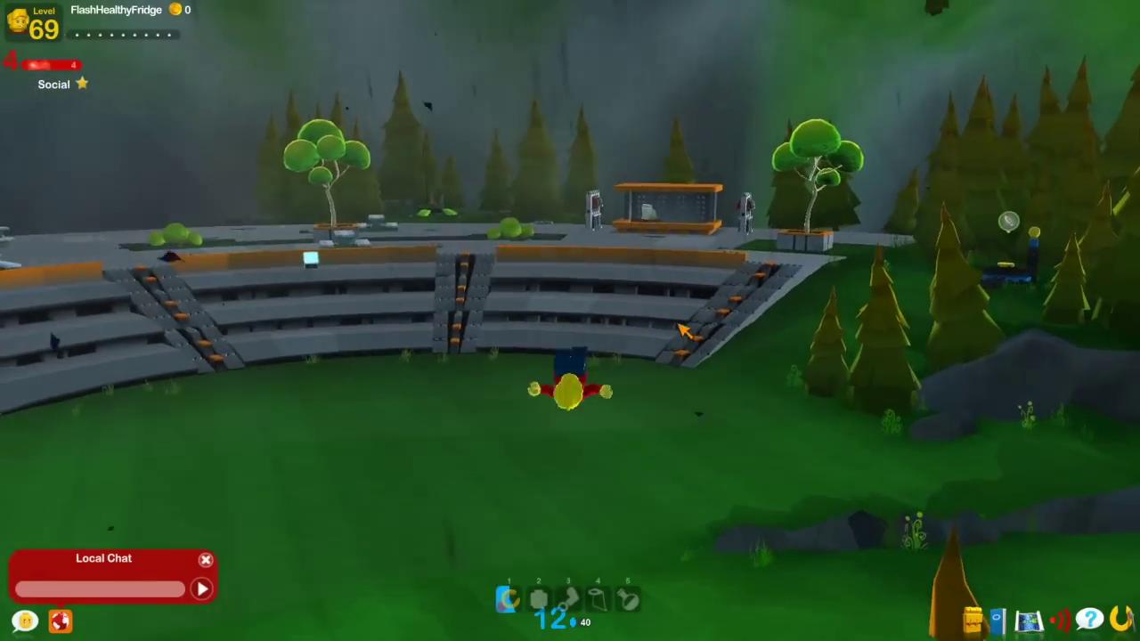
key(w)
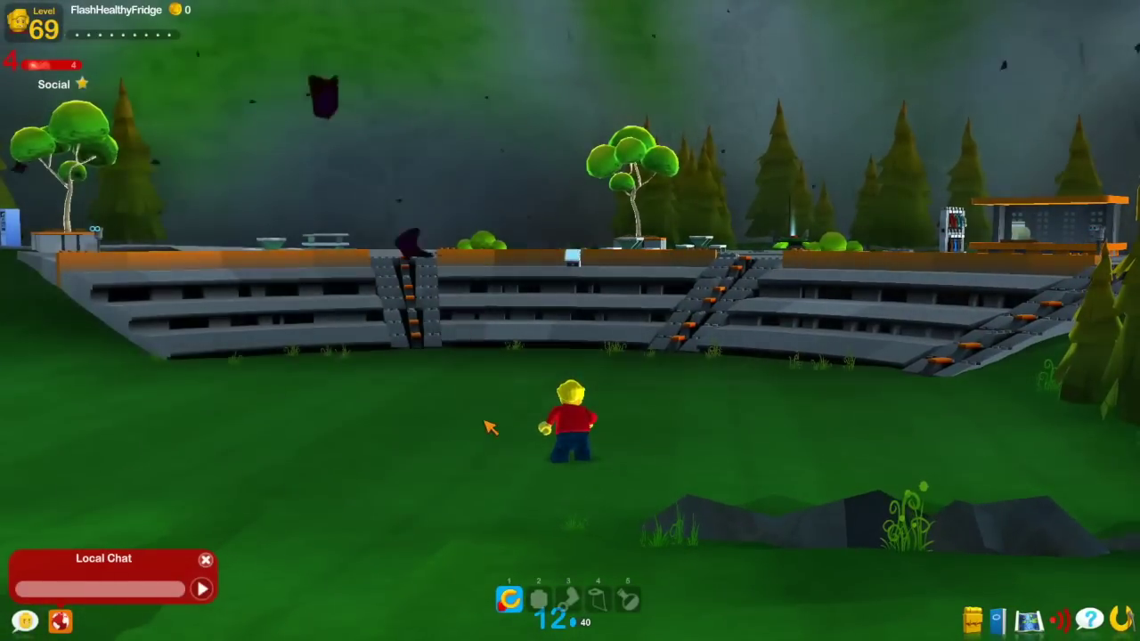
Step: Switch on fly mode with the chat command /flight and fly the character over the terraces onto the paved plaza
key(Return)
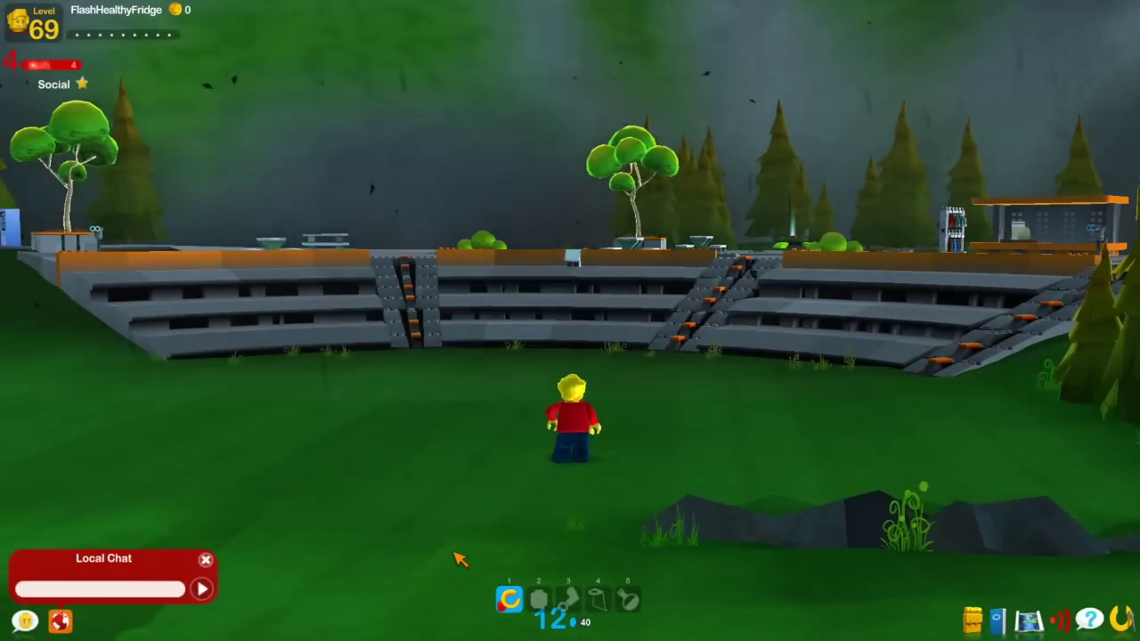
text(/flight)
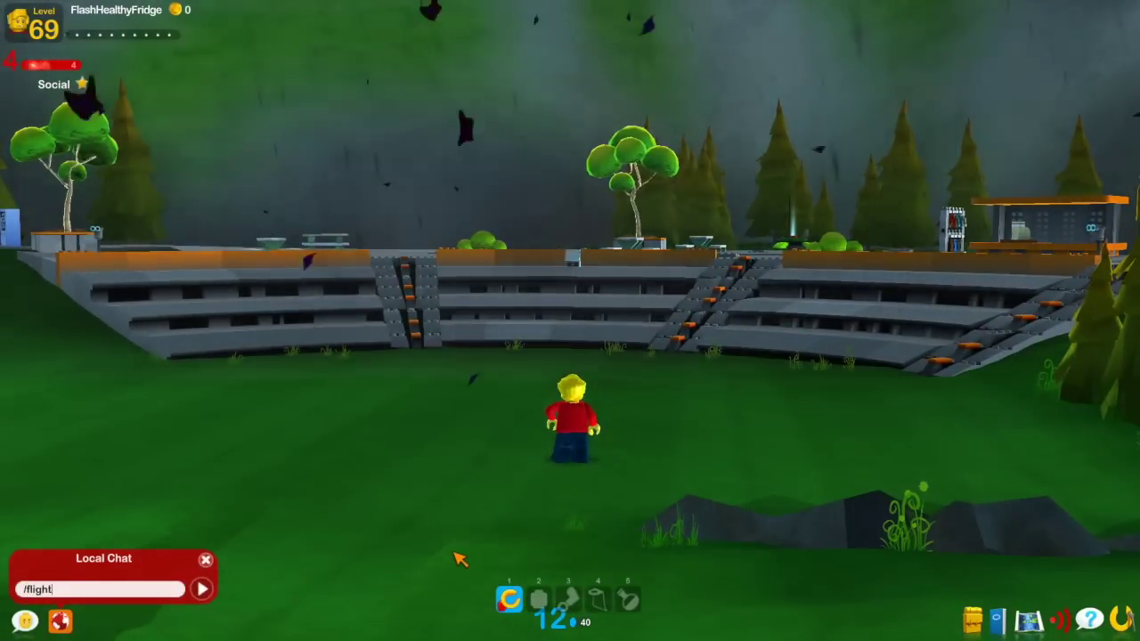
key(Return)
key(space)
key(w)
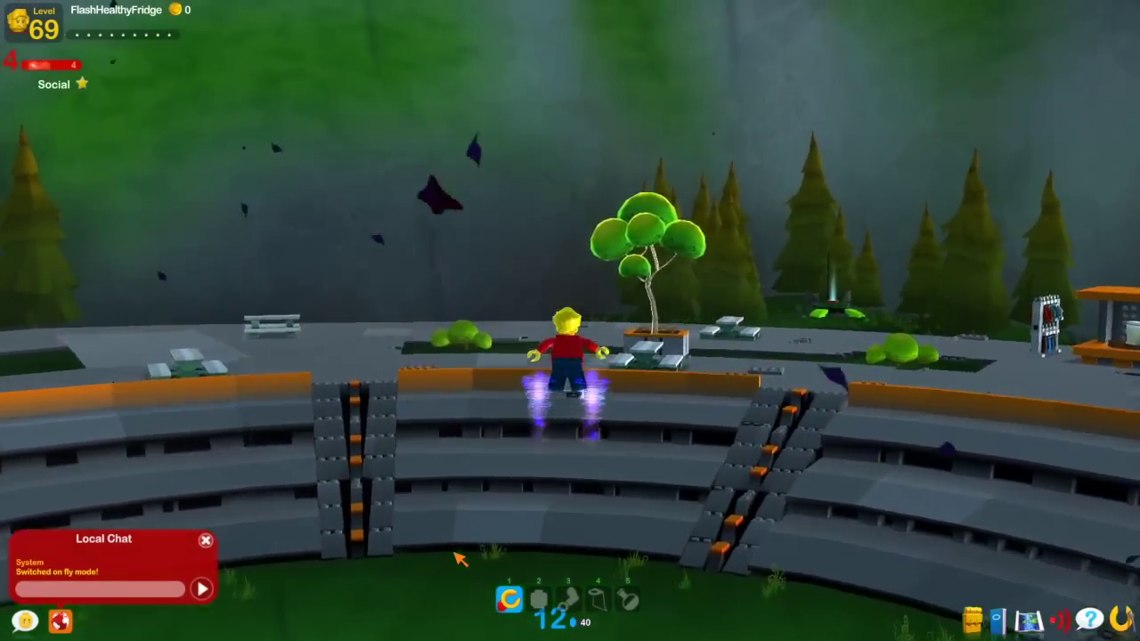
key(w)
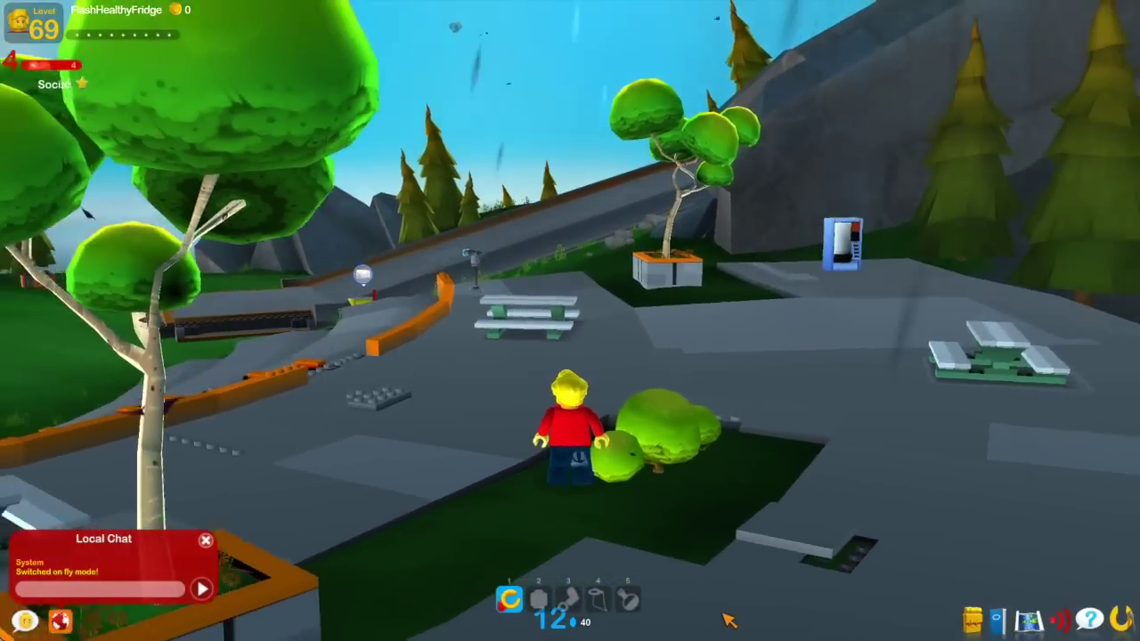
Step: Send the teleport command /tp 1200 in the local chat
drag(729, 621, 359, 547)
text(/tp 1200)
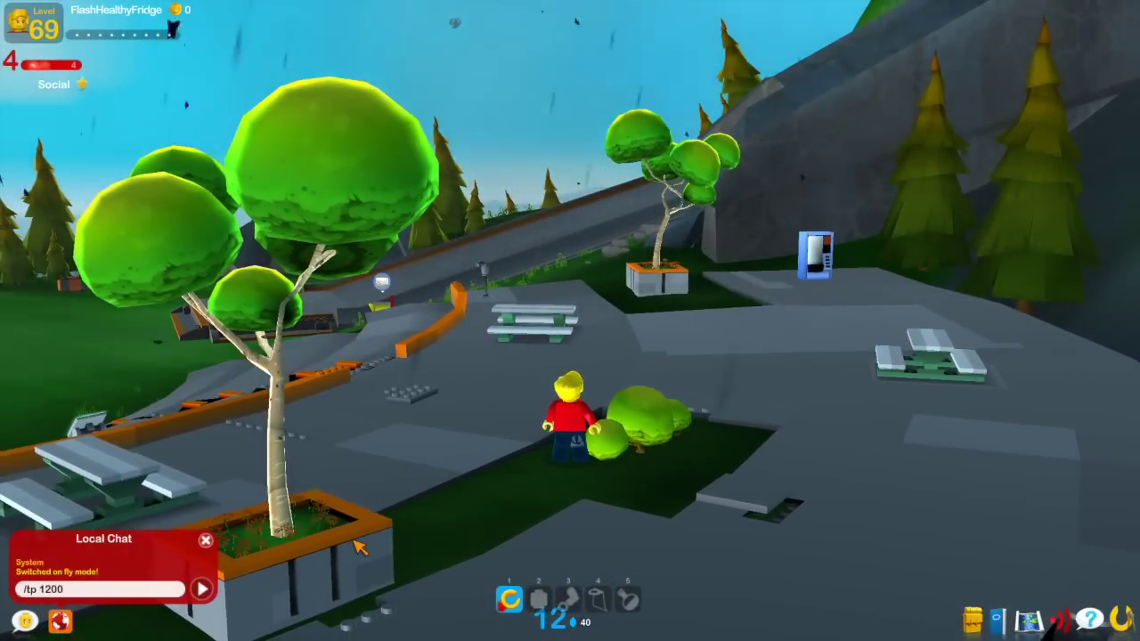
key(Return)
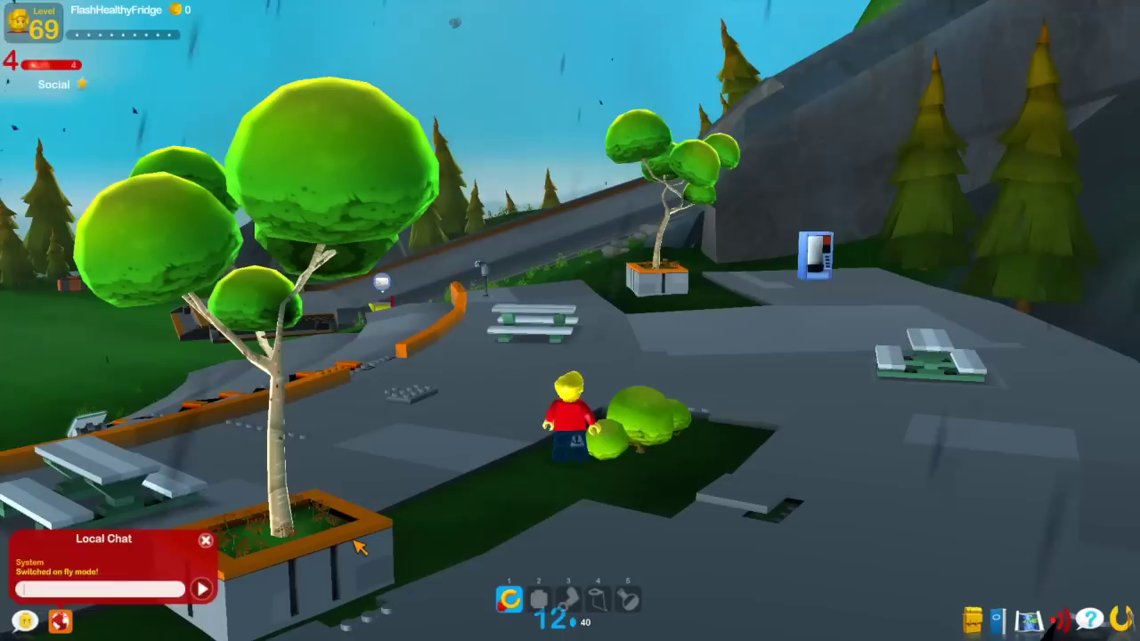